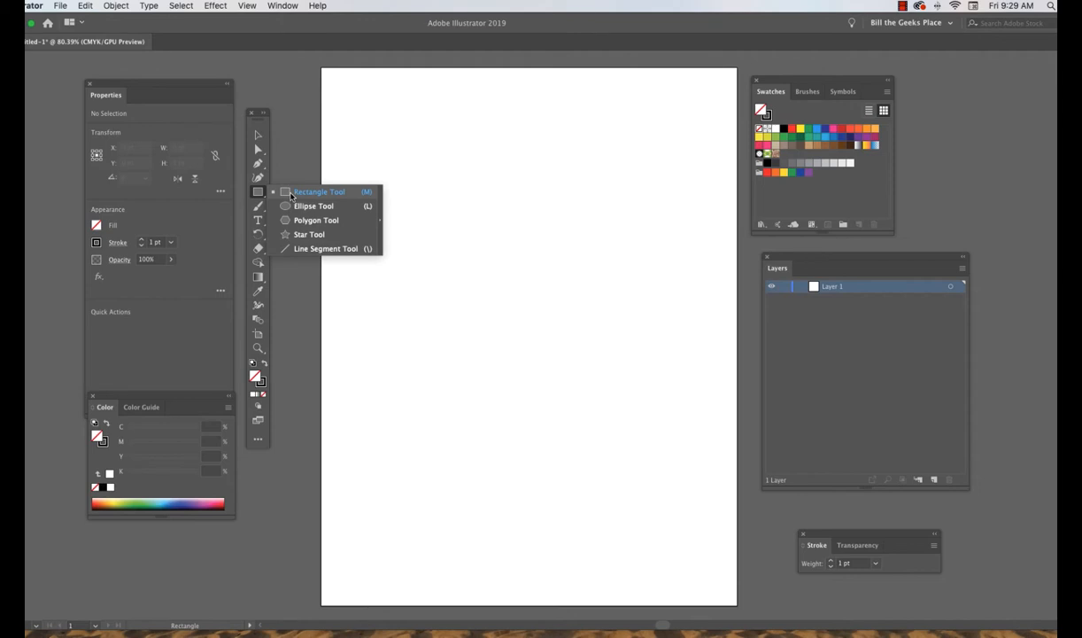
# Detach the shape tools group as a floating toolbar and place it over the artboard's upper middle
pyautogui.click(290, 194)
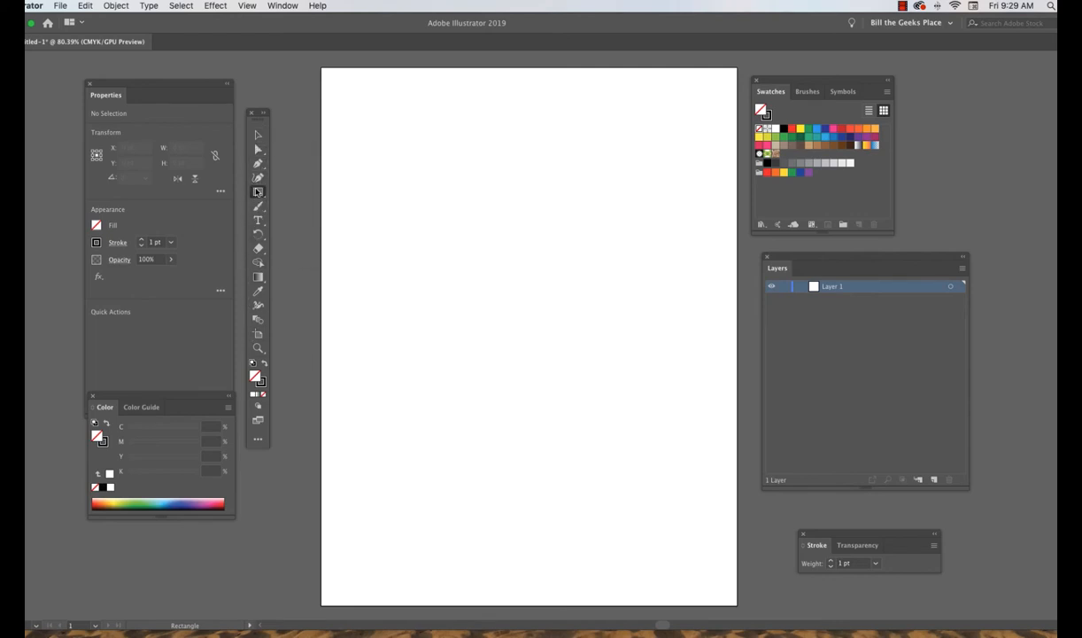
pyautogui.click(258, 192)
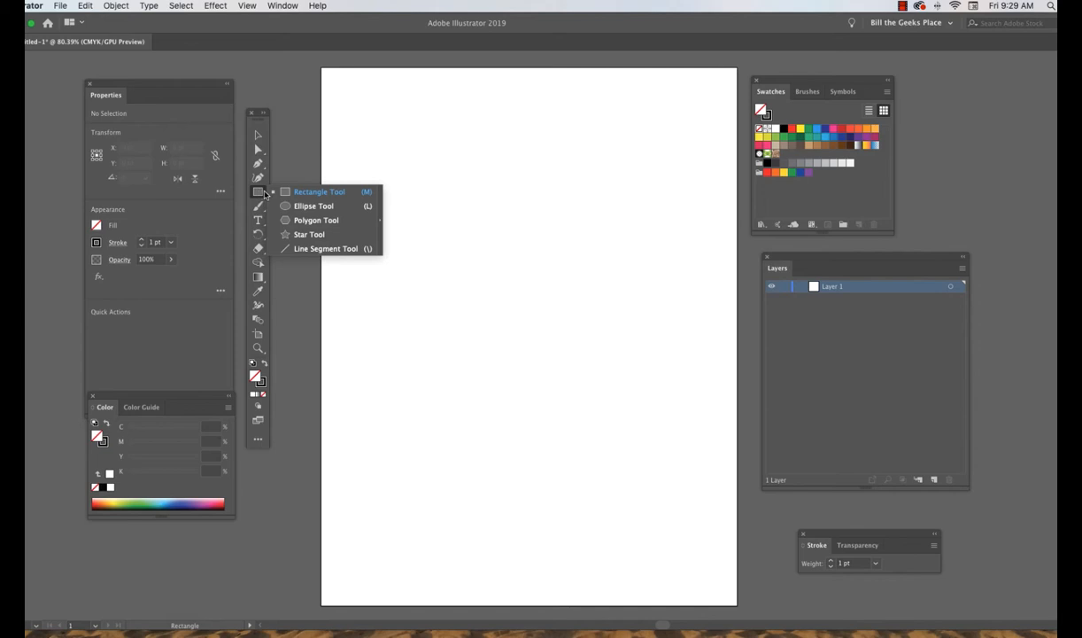
pyautogui.click(381, 227)
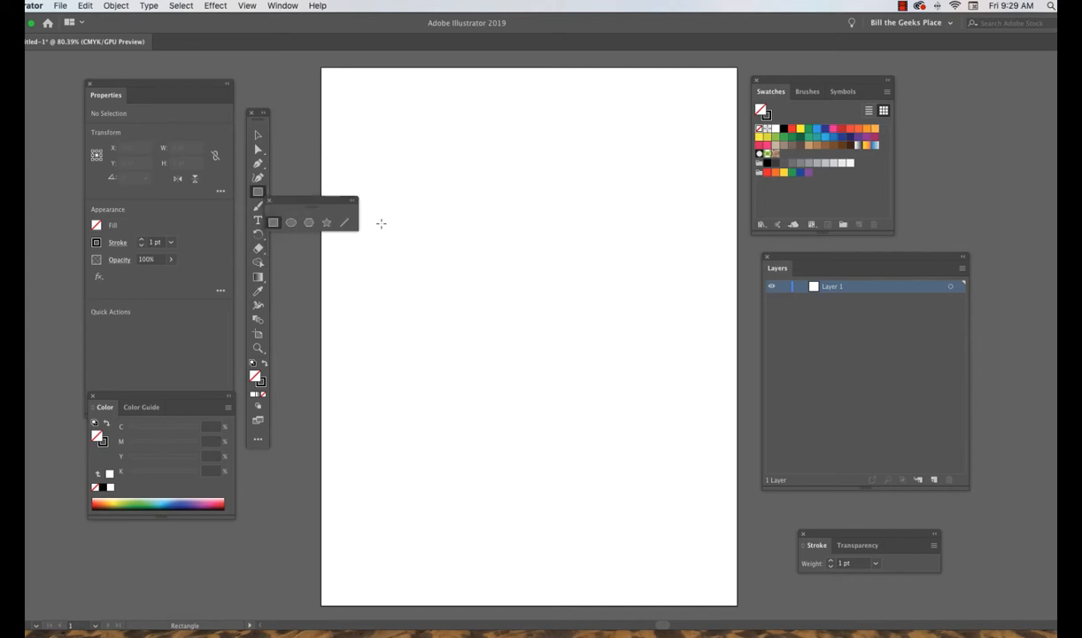
pyautogui.moveTo(327, 189); pyautogui.dragTo(474, 95)
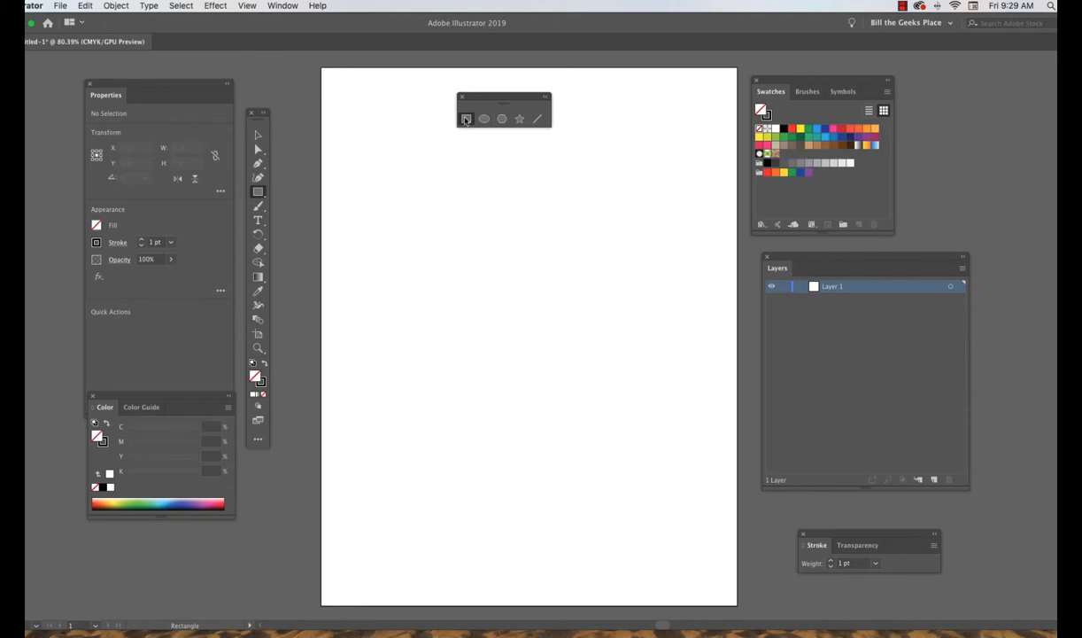
# Set the fill colour to yellow and place the Stroke panel beside the floating shape tools
pyautogui.click(801, 130)
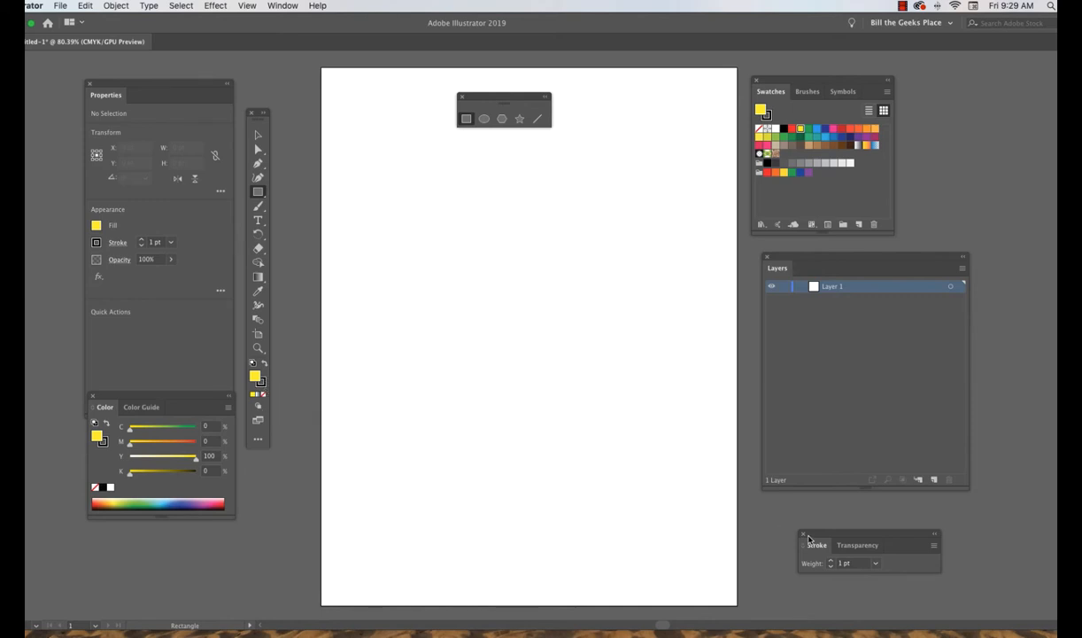
pyautogui.moveTo(801, 534)
pyautogui.mouseDown()
pyautogui.moveTo(715, 514)
pyautogui.moveTo(573, 153)
pyautogui.moveTo(580, 86)
pyautogui.mouseUp()
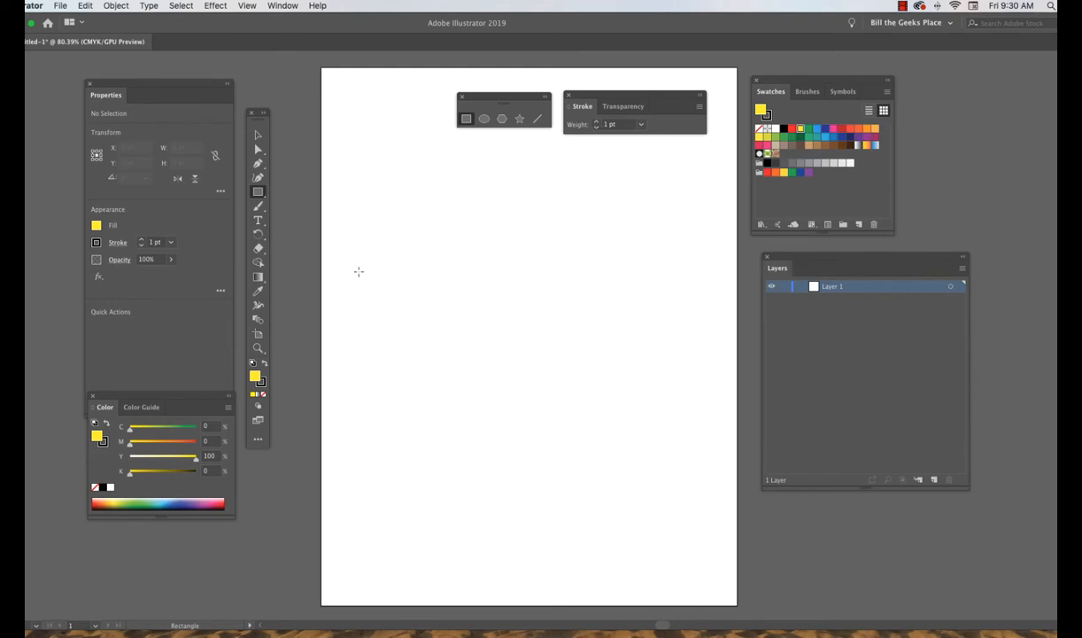
# Draw a yellow rectangle about 316 by 176 pt in the upper half of the artboard
pyautogui.hscroll(1, 421, 228)
pyautogui.moveTo(419, 225); pyautogui.dragTo(635, 345)
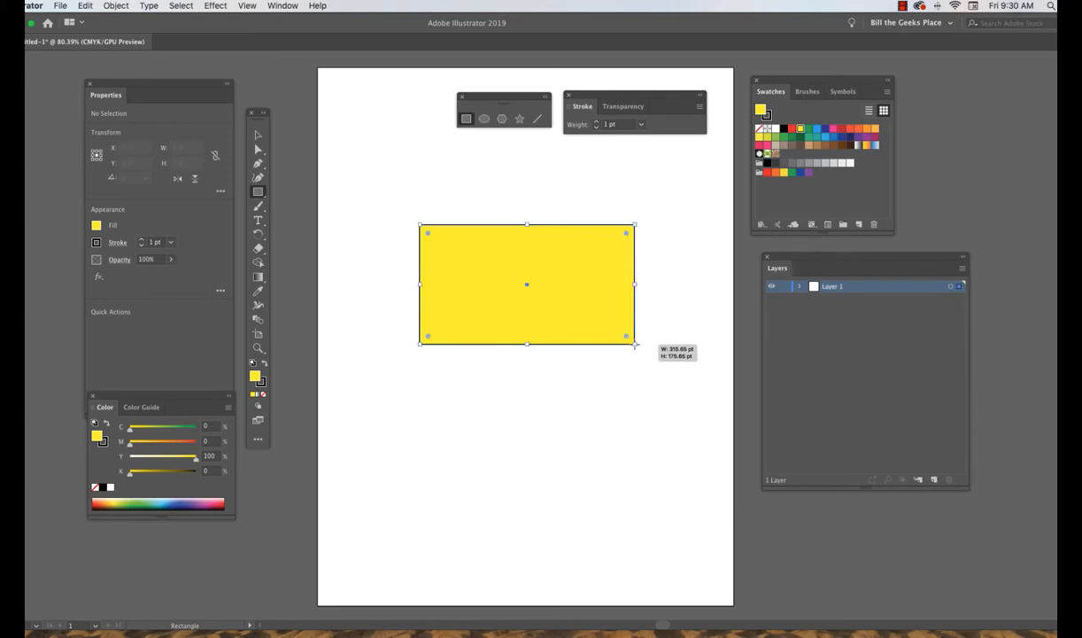
pyautogui.click(601, 406)
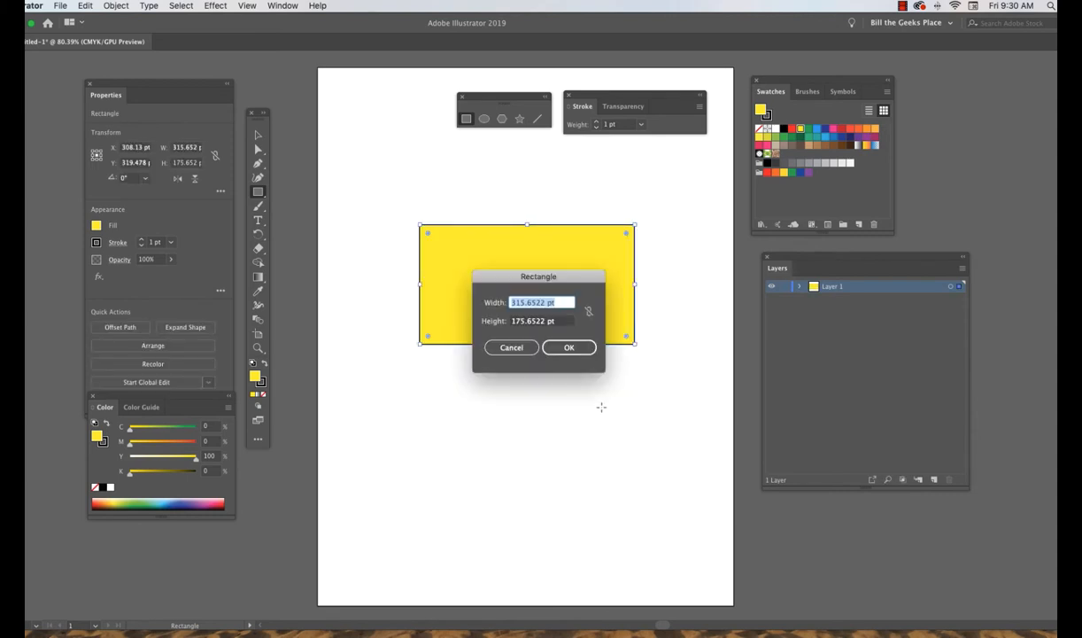
pyautogui.click(512, 347)
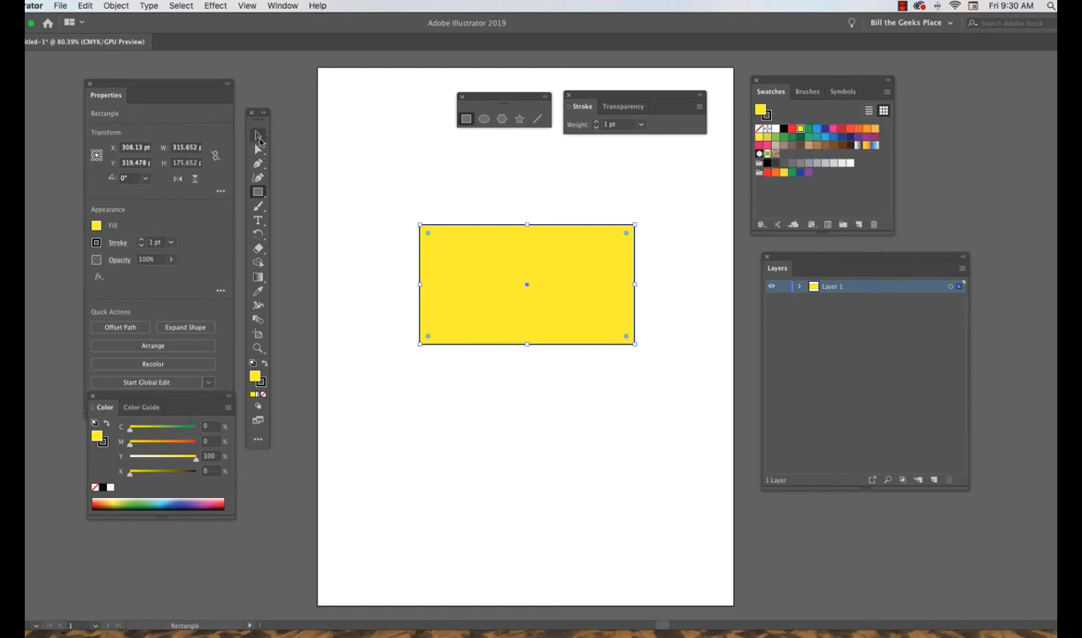
# Move the yellow rectangle up and to the left on the artboard, and delete it
pyautogui.click(257, 134)
pyautogui.moveTo(495, 242); pyautogui.dragTo(450, 219)
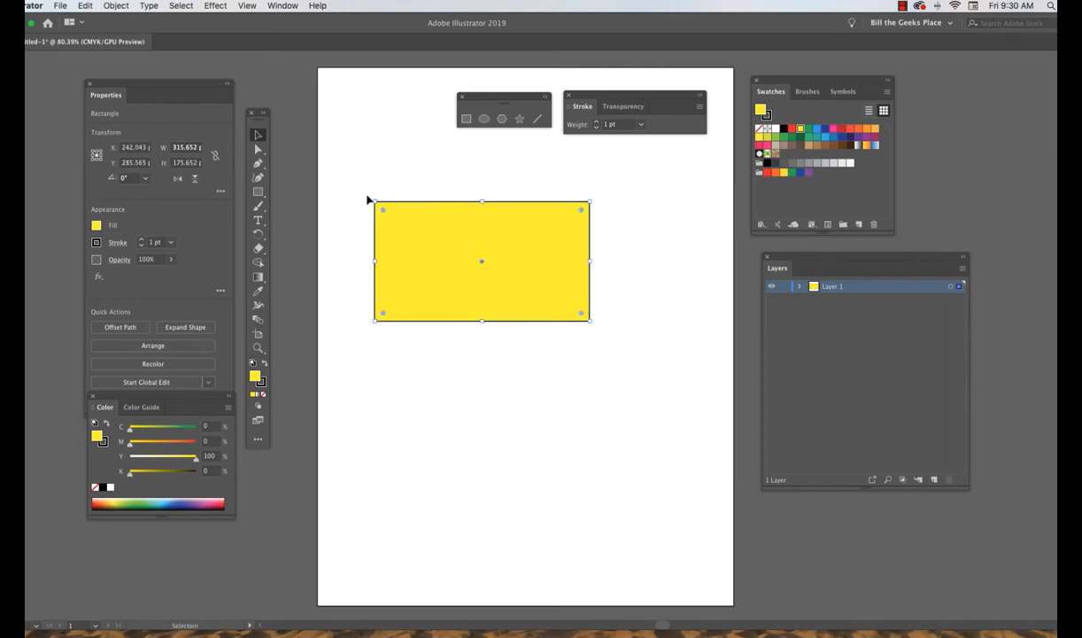
pyautogui.press('Delete')
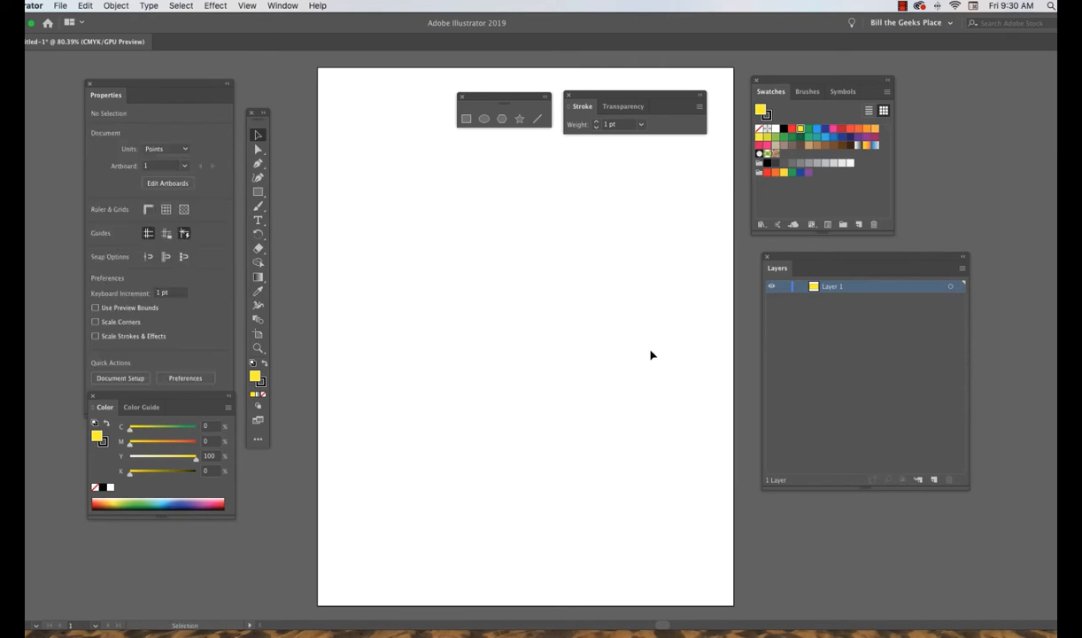
# Create a rectangle with exact dimensions of 400 pt wide and 600 pt high, and delete it
pyautogui.scroll(-3, 519, 290)
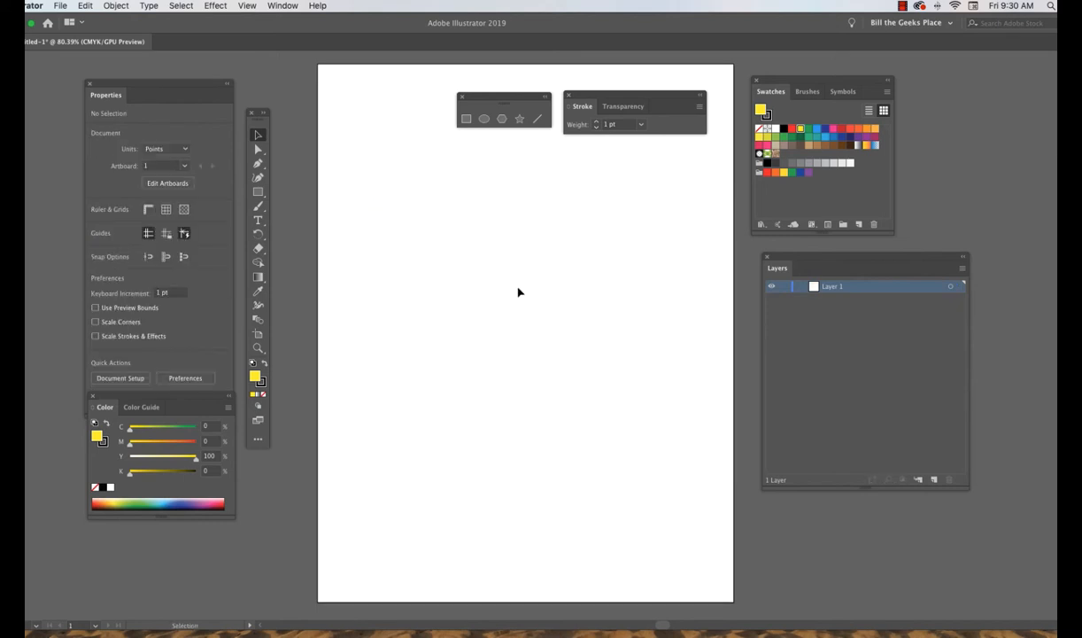
pyautogui.click(257, 192)
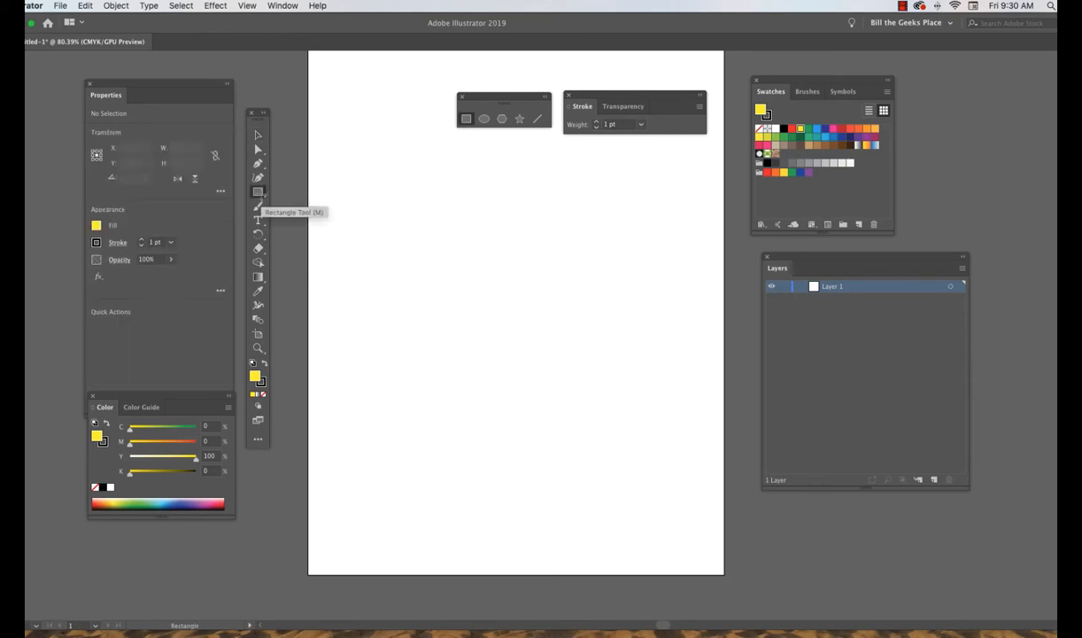
pyautogui.click(429, 251)
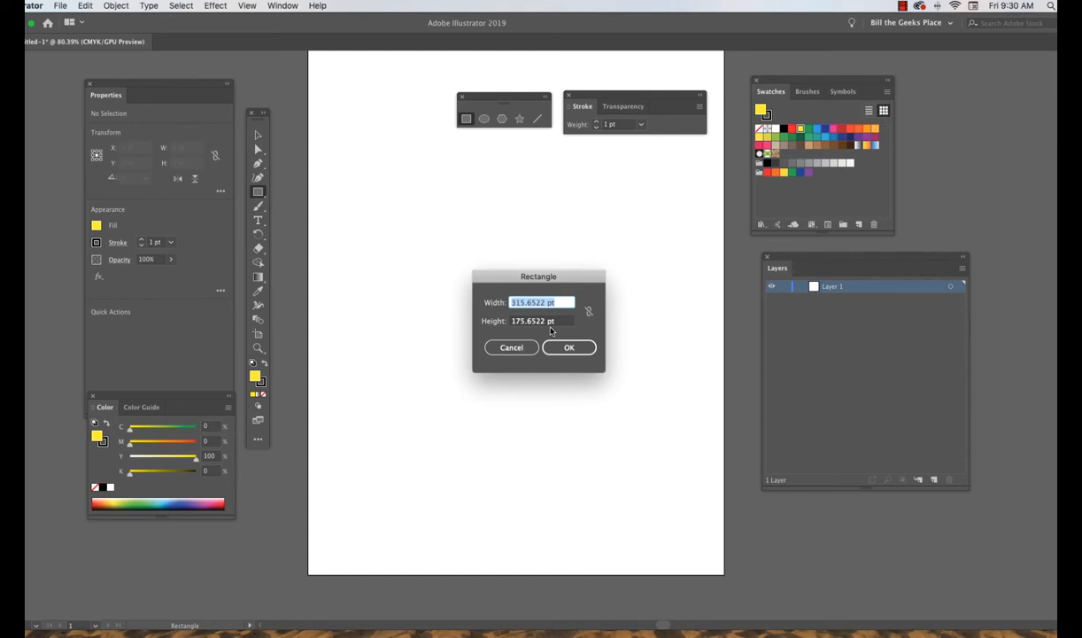
pyautogui.write('400')
pyautogui.press('Tab')
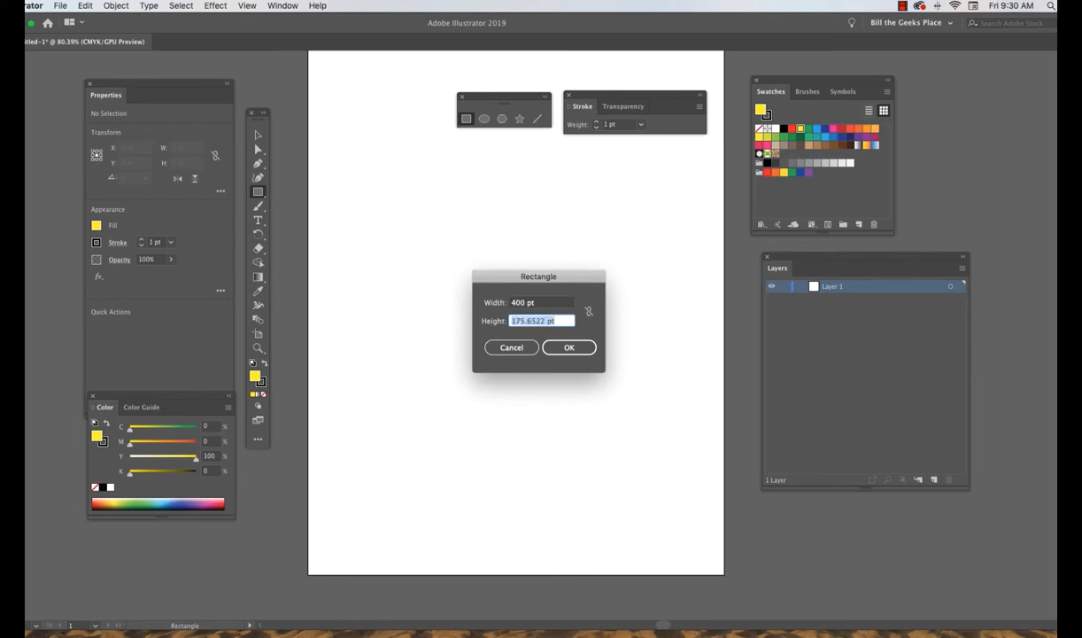
pyautogui.write('600')
pyautogui.click(563, 346)
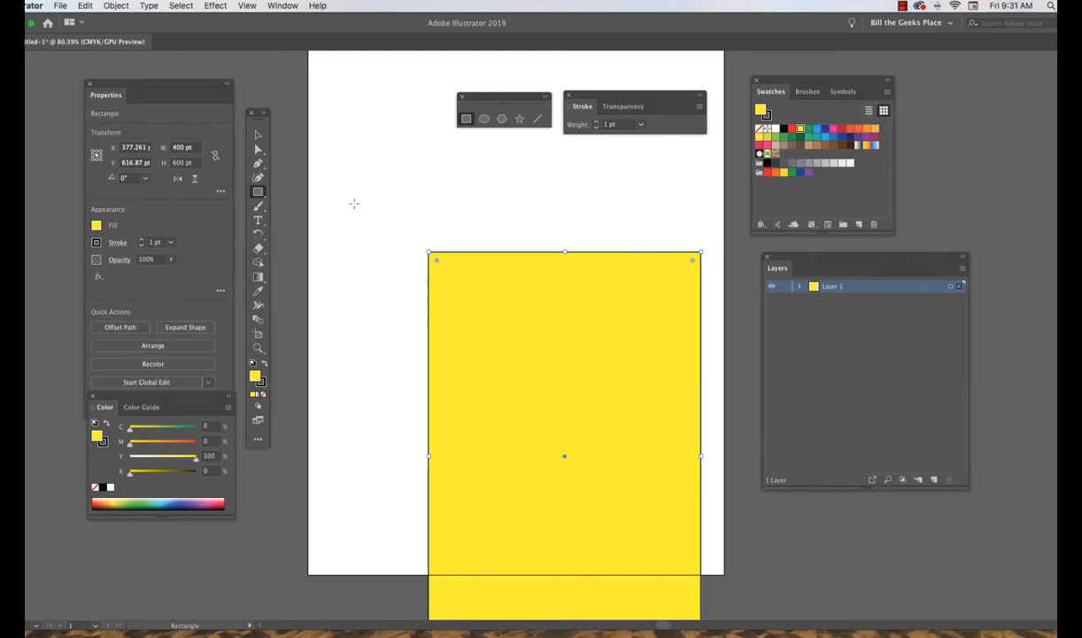
pyautogui.click(258, 134)
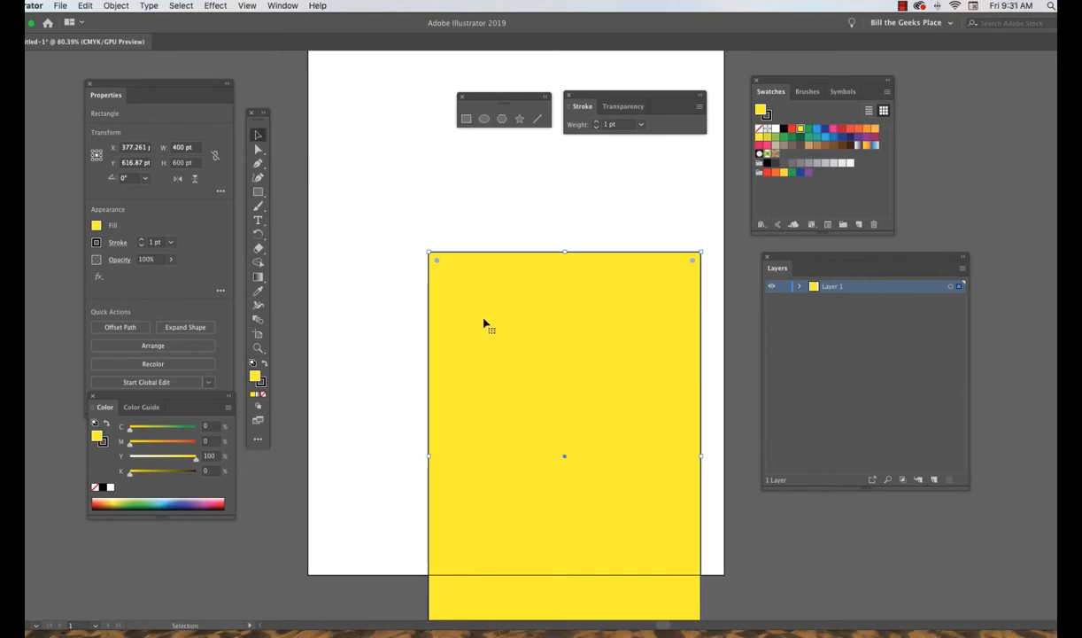
pyautogui.press('Delete')
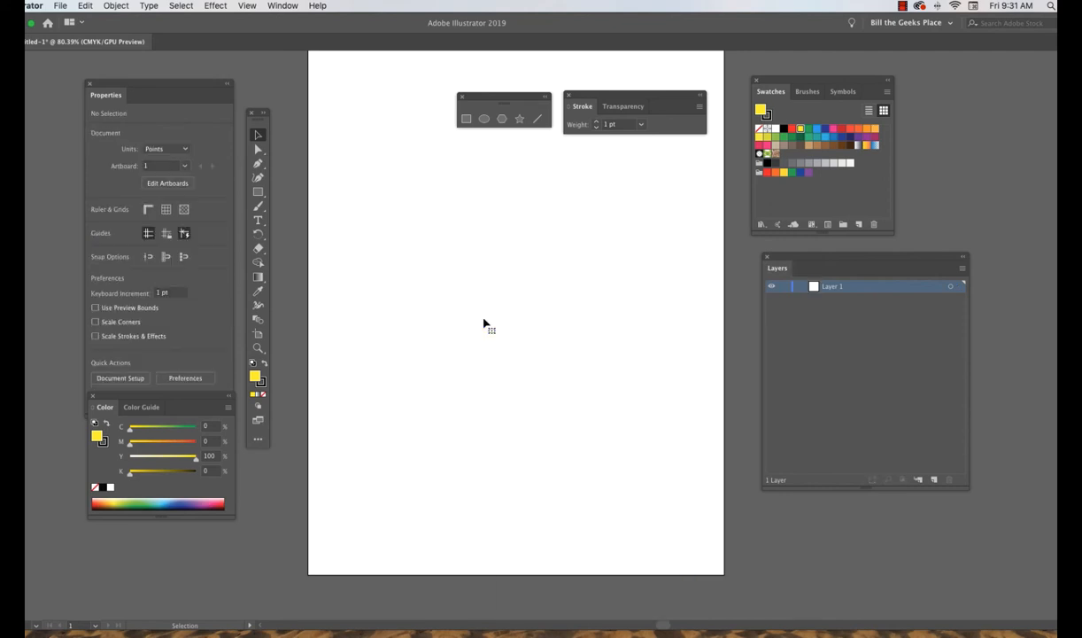
# Draw a square about 253 pt wide and shrink it from its upper-left corner to about 196 by 183 pt
pyautogui.click(467, 120)
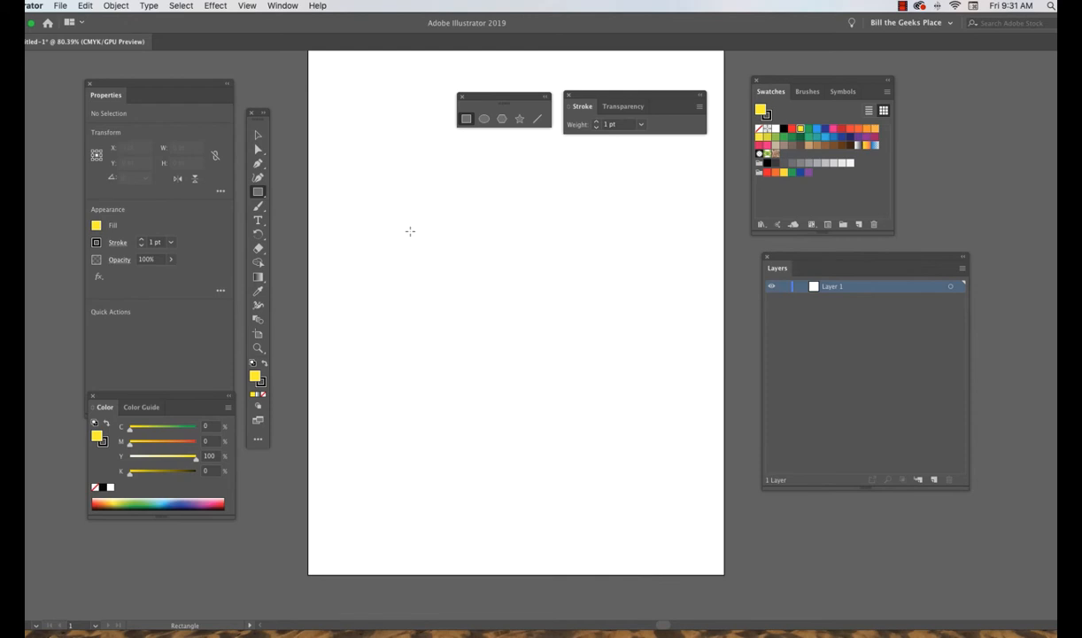
pyautogui.moveTo(408, 229); pyautogui.dragTo(581, 401)
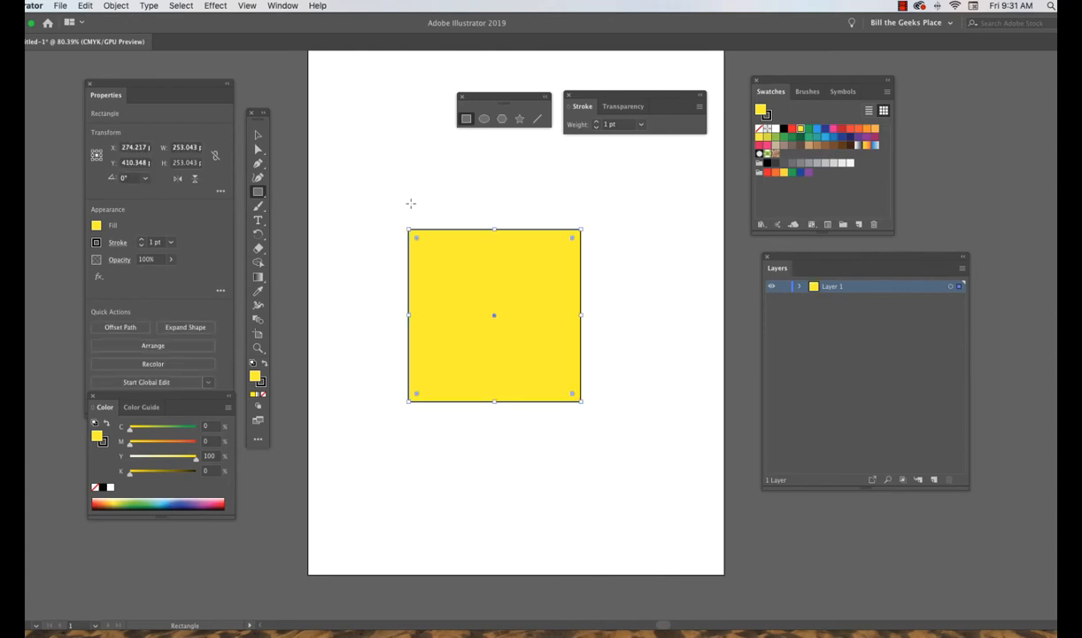
pyautogui.click(258, 135)
pyautogui.moveTo(584, 227); pyautogui.dragTo(362, 183)
pyautogui.moveTo(407, 229); pyautogui.dragTo(447, 277)
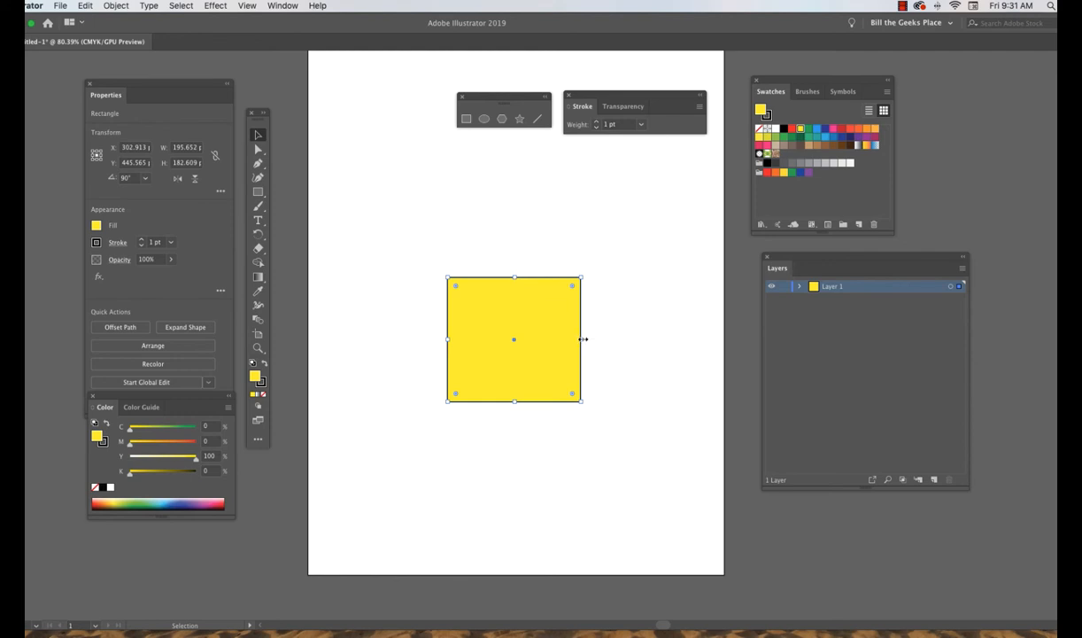
# Pull the shape's right edge past its left edge to a width of about 153 pt, and delete the shape
pyautogui.moveTo(583, 339); pyautogui.dragTo(343, 341)
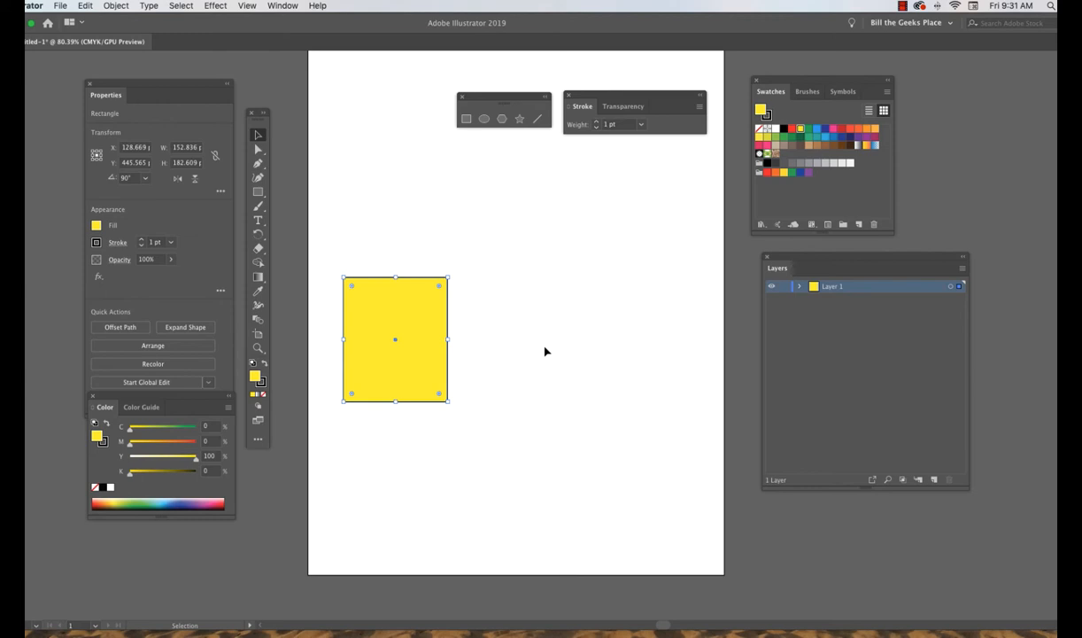
pyautogui.press('Delete')
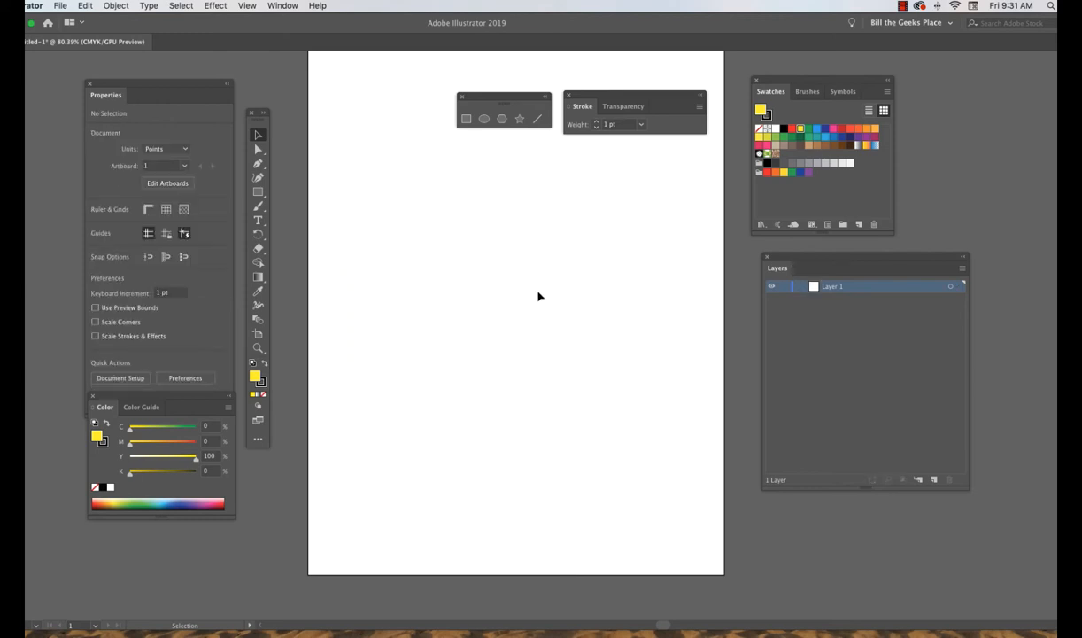
# Draw a large near-round ellipse, a flat ellipse about 373 by 55 pt below it, and a circle about 159 pt across at the upper right
pyautogui.click(485, 118)
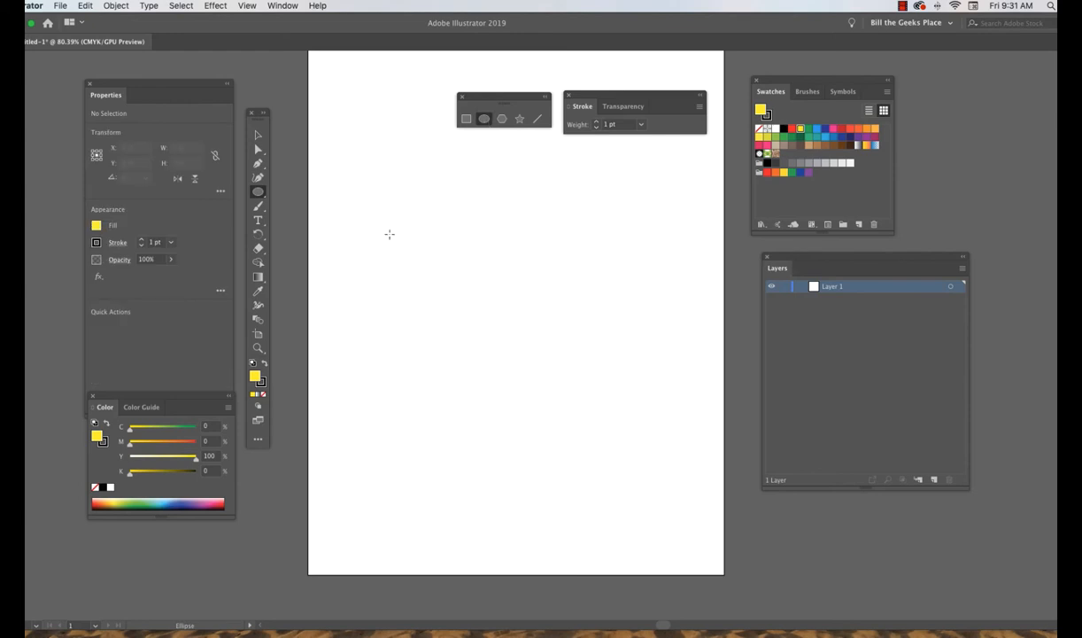
pyautogui.moveTo(388, 232); pyautogui.dragTo(524, 360)
pyautogui.moveTo(379, 401); pyautogui.dragTo(632, 437)
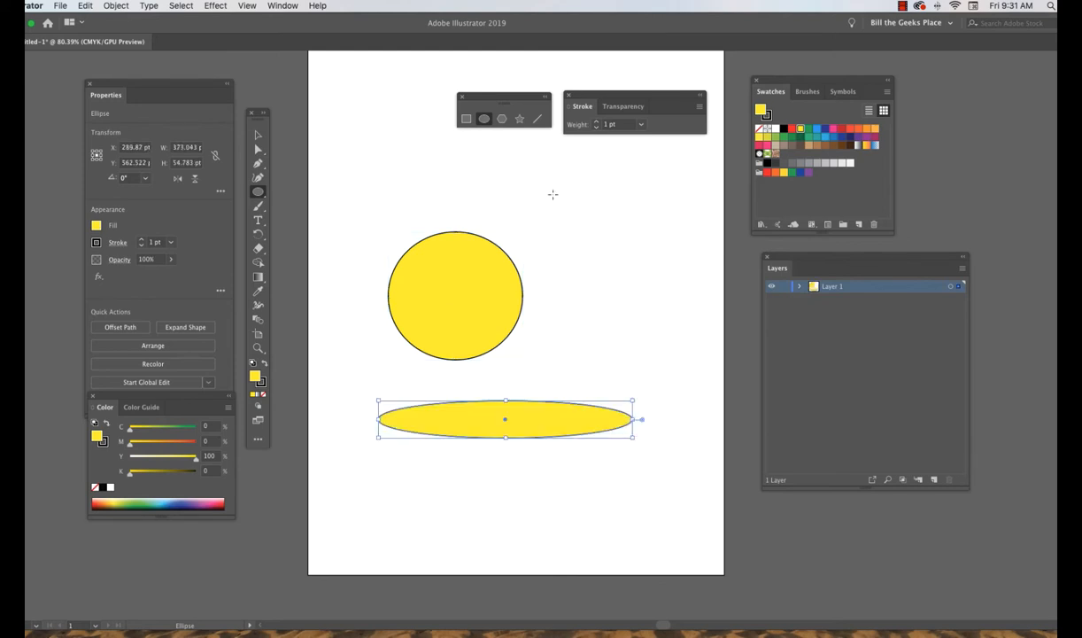
pyautogui.moveTo(553, 194); pyautogui.dragTo(649, 302)
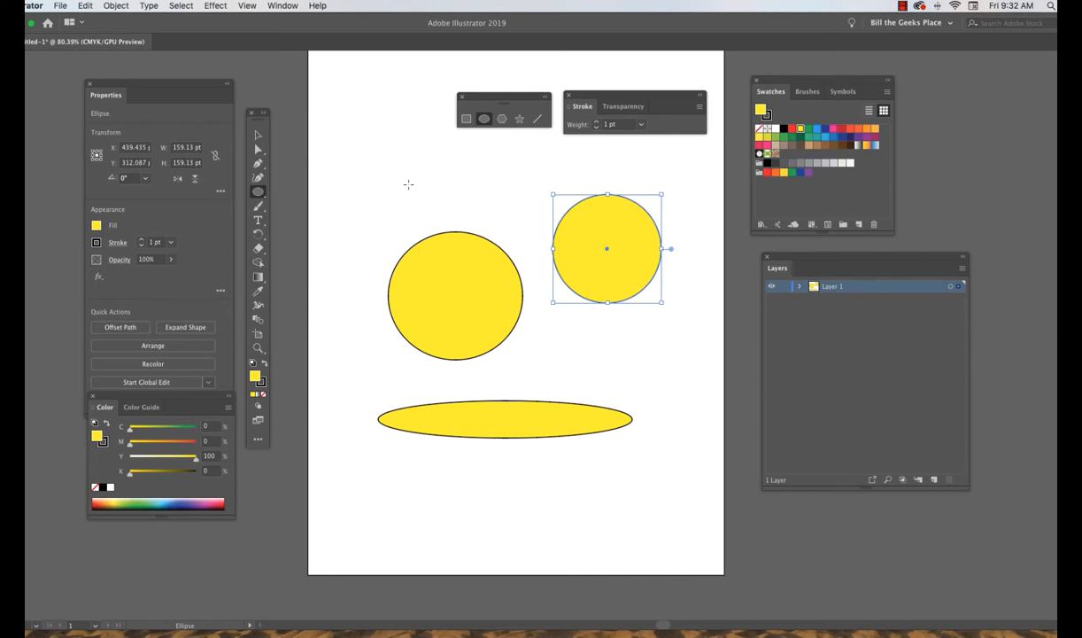
# Create another circle of exactly 159.1304 pt overlapping the large ellipse, and delete all four ellipses
pyautogui.click(408, 184)
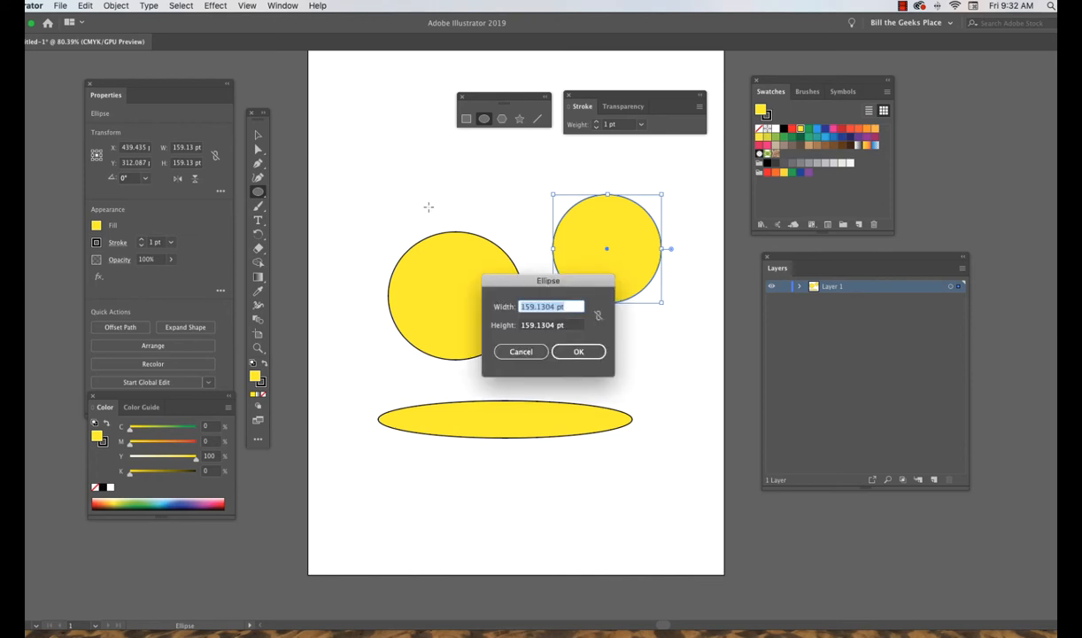
pyautogui.click(567, 357)
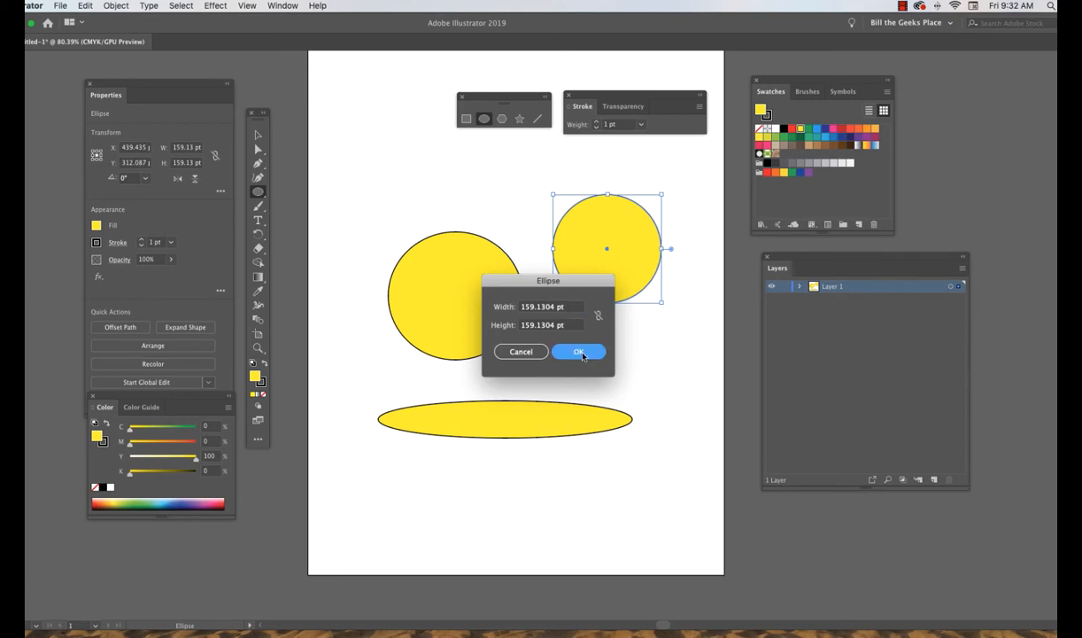
pyautogui.click(580, 352)
pyautogui.click(256, 135)
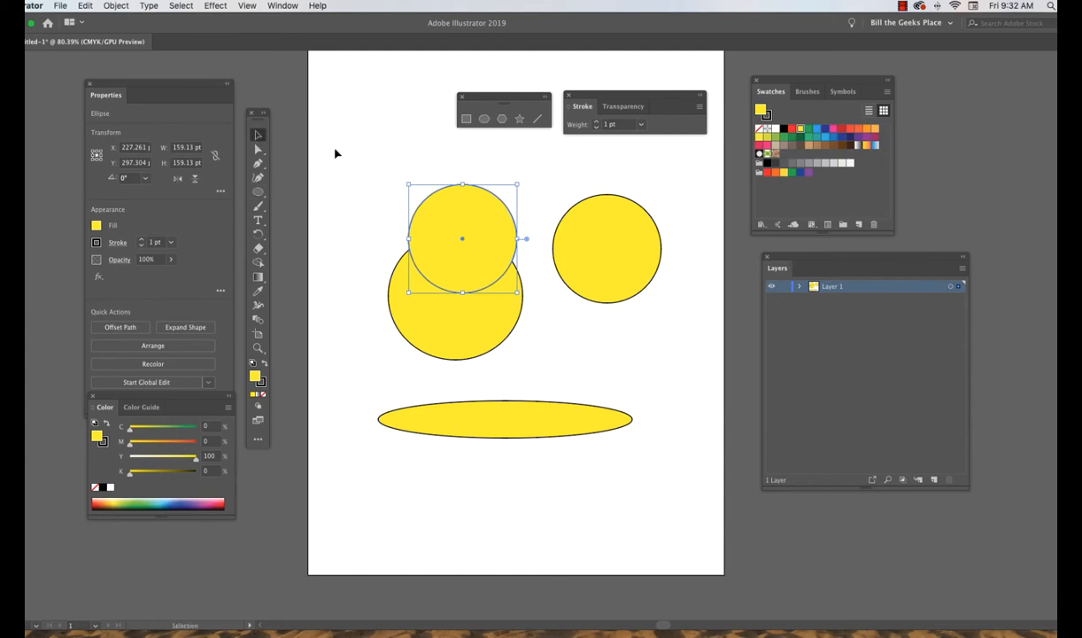
pyautogui.moveTo(336, 150); pyautogui.dragTo(692, 480)
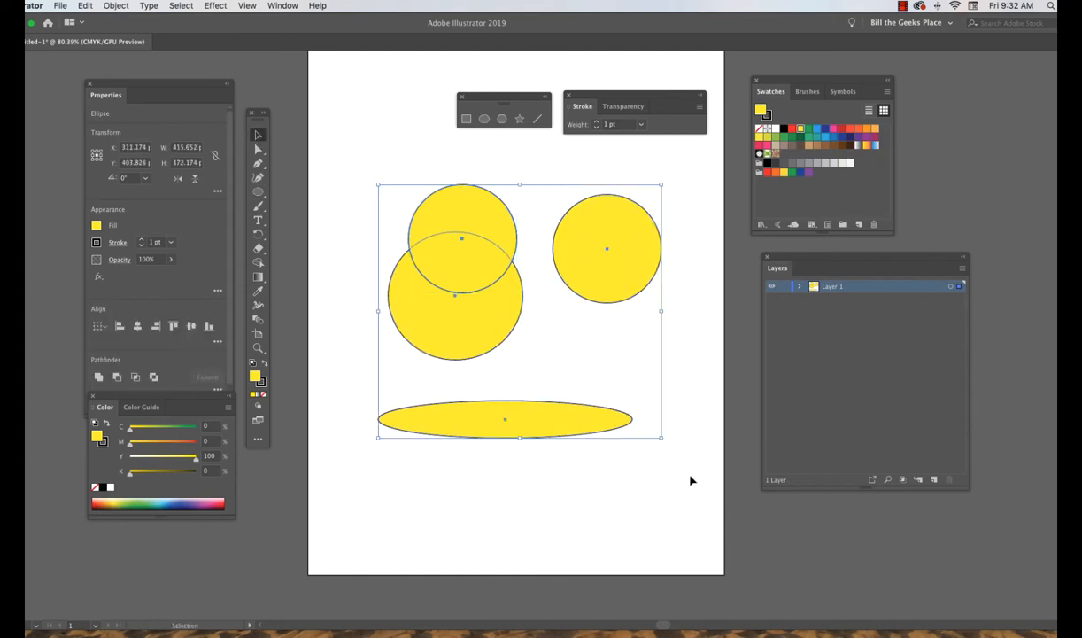
pyautogui.press('Delete')
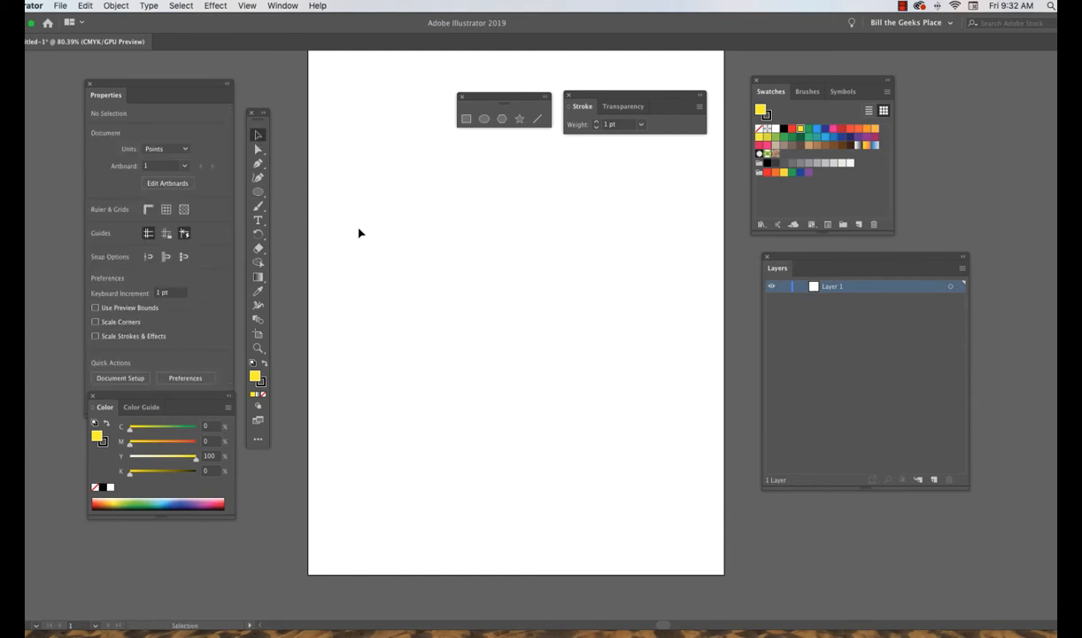
# Draw a polygon about 183 pt wide, varying its number of sides until it has seven, and delete it
pyautogui.click(504, 121)
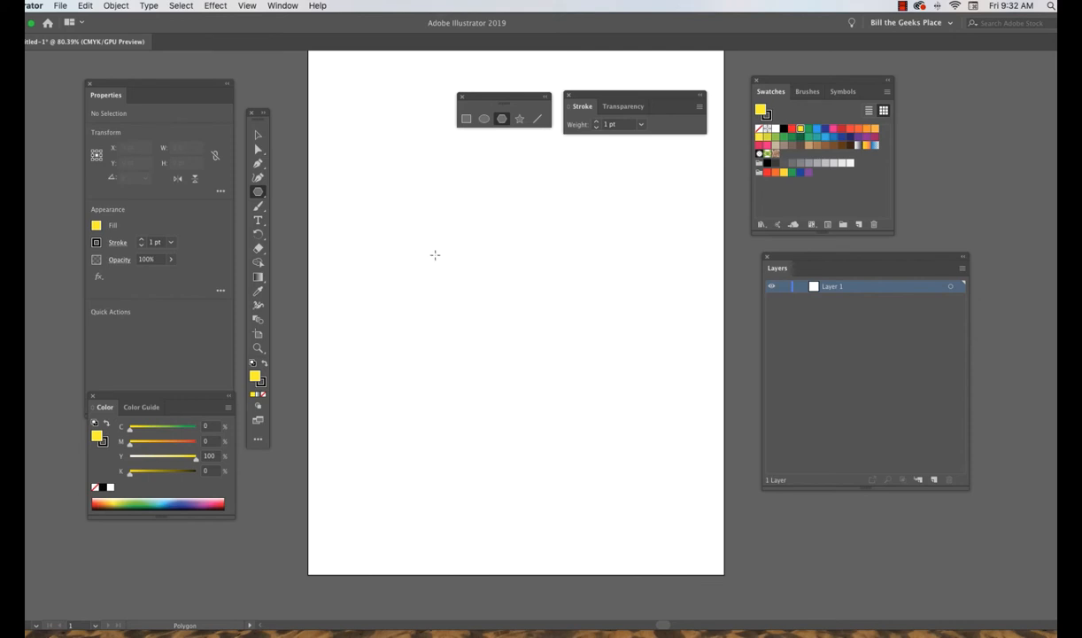
pyautogui.moveTo(435, 255); pyautogui.dragTo(471, 331)
pyautogui.moveTo(497, 290)
pyautogui.mouseDown()
pyautogui.moveTo(495, 268)
pyautogui.moveTo(492, 282)
pyautogui.moveTo(517, 299)
pyautogui.moveTo(430, 341)
pyautogui.moveTo(353, 271)
pyautogui.moveTo(407, 158)
pyautogui.moveTo(560, 315)
pyautogui.moveTo(434, 261)
pyautogui.moveTo(499, 315)
pyautogui.mouseUp()
pyautogui.press('Up')
pyautogui.press('Up')
pyautogui.press('Up')
pyautogui.press('Up')
pyautogui.press('Up')
pyautogui.press('Up')
pyautogui.press('Down')
pyautogui.press('Down')
pyautogui.press('Down')
pyautogui.press('Down')
pyautogui.press('Down')
pyautogui.press('Down')
pyautogui.press('Up')
pyautogui.press('Up')
pyautogui.press('Up')
pyautogui.press('Up')
pyautogui.press('Up')
pyautogui.press('Down')
pyautogui.press('Down')
pyautogui.press('Down')
pyautogui.press('Down')
pyautogui.press('Up')
pyautogui.press('Up')
pyautogui.press('Up')
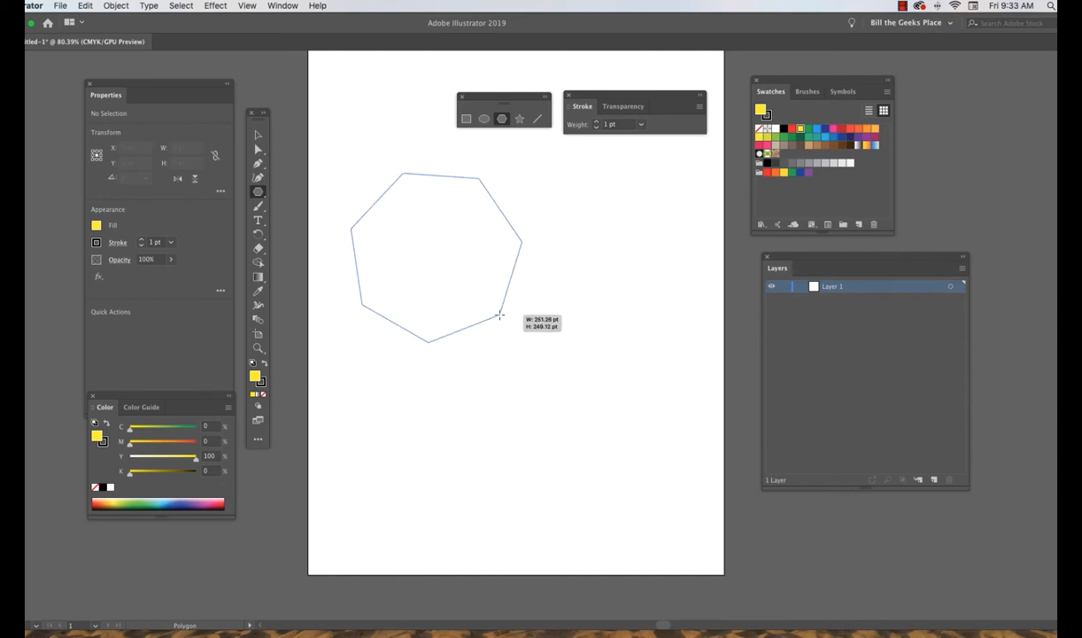
pyautogui.moveTo(498, 314); pyautogui.dragTo(469, 306)
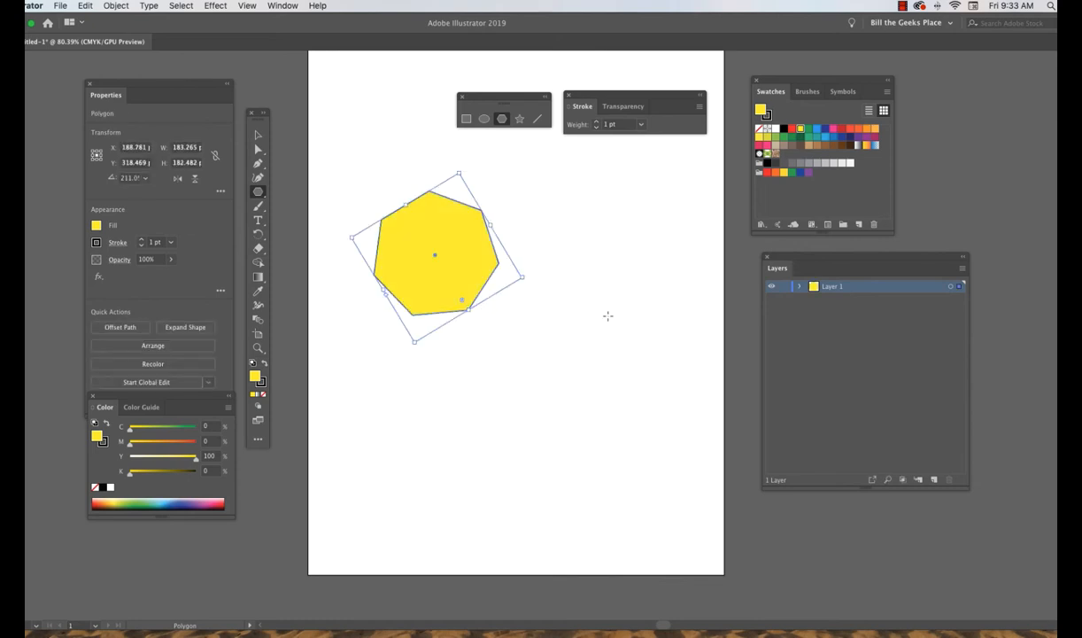
pyautogui.press('Delete')
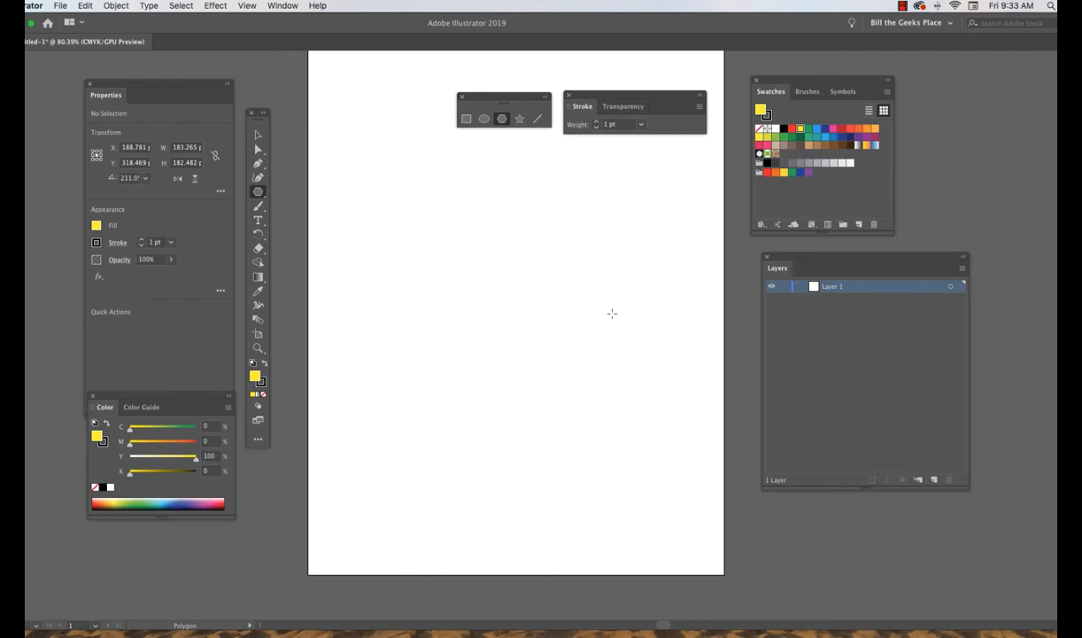
# Draw a star about 228 pt wide left of the artboard's centre, varying its number of points until it has nine
pyautogui.click(520, 119)
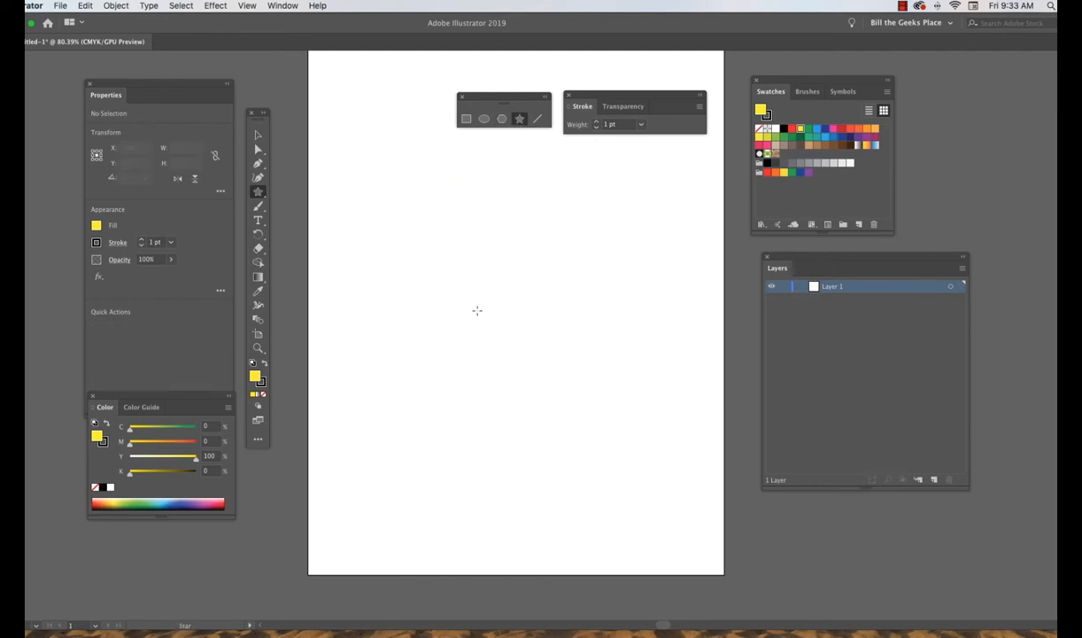
pyautogui.moveTo(459, 304); pyautogui.dragTo(534, 358)
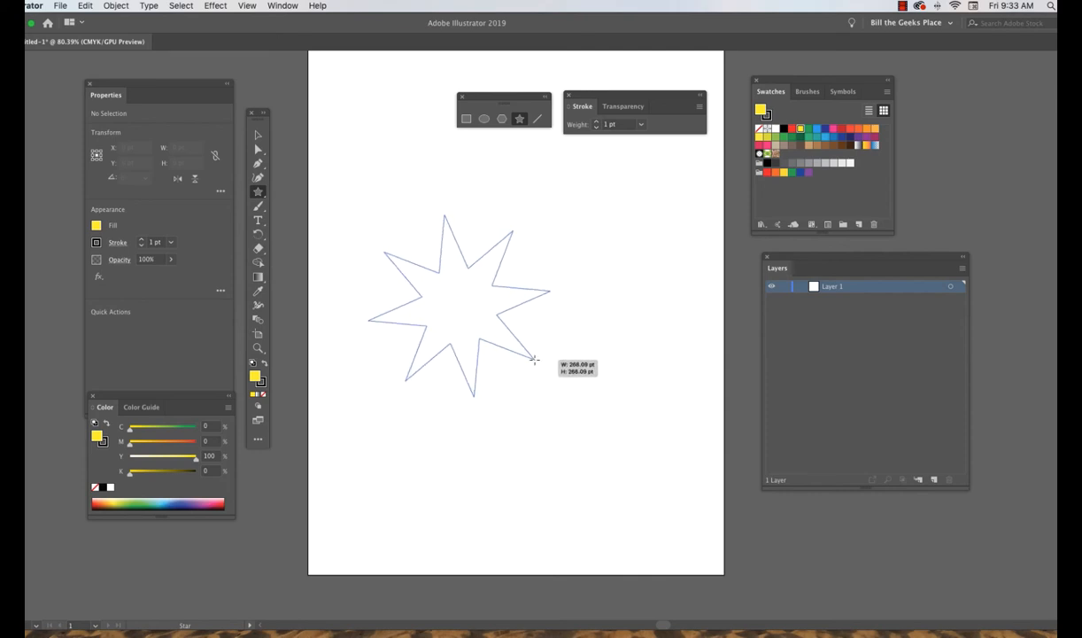
pyautogui.press('Up')
pyautogui.press('Up')
pyautogui.moveTo(534, 358); pyautogui.dragTo(510, 365)
pyautogui.press('Up')
pyautogui.press('Up')
pyautogui.press('Up')
pyautogui.press('Up')
pyautogui.press('Up')
pyautogui.press('Up')
pyautogui.press('Down')
pyautogui.press('Down')
pyautogui.press('Down')
pyautogui.press('Down')
pyautogui.press('Down')
pyautogui.press('Down')
pyautogui.press('Down')
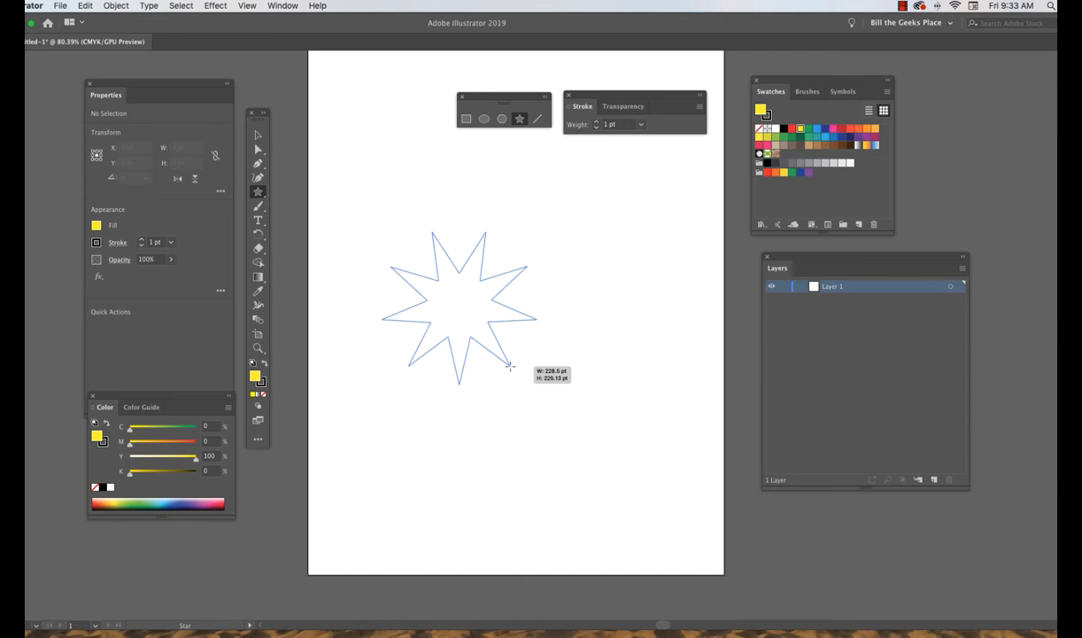
# Sweep the star into a dense burst of overlapping copies around the same centre, and deselect the copies
pyautogui.press('`')
pyautogui.moveTo(510, 365)
pyautogui.mouseDown()
pyautogui.moveTo(478, 380)
pyautogui.moveTo(503, 378)
pyautogui.moveTo(448, 377)
pyautogui.mouseUp()
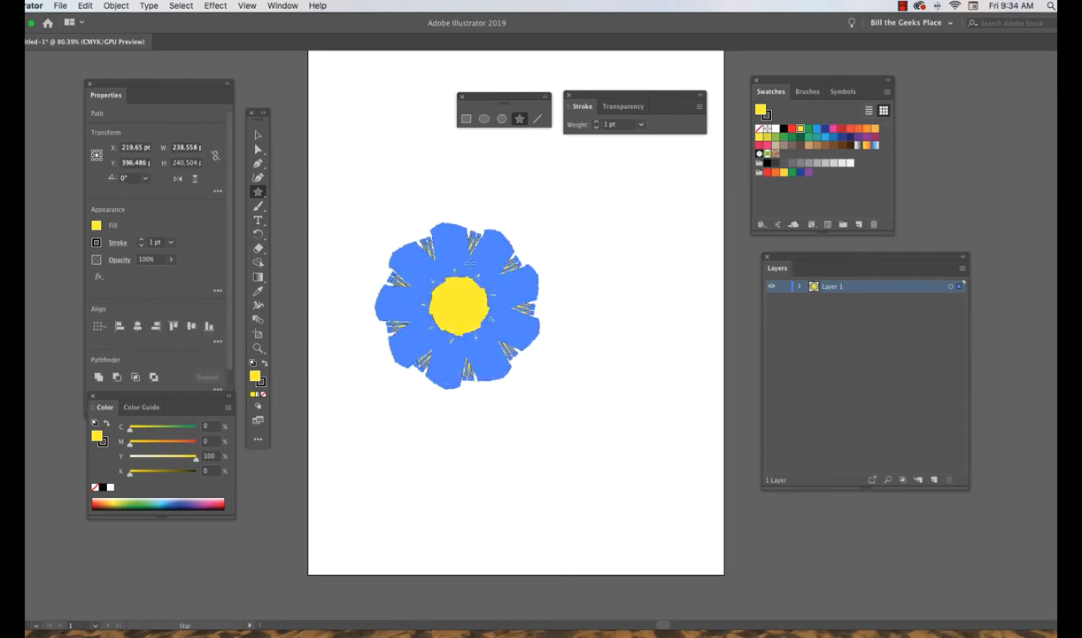
pyautogui.click(257, 135)
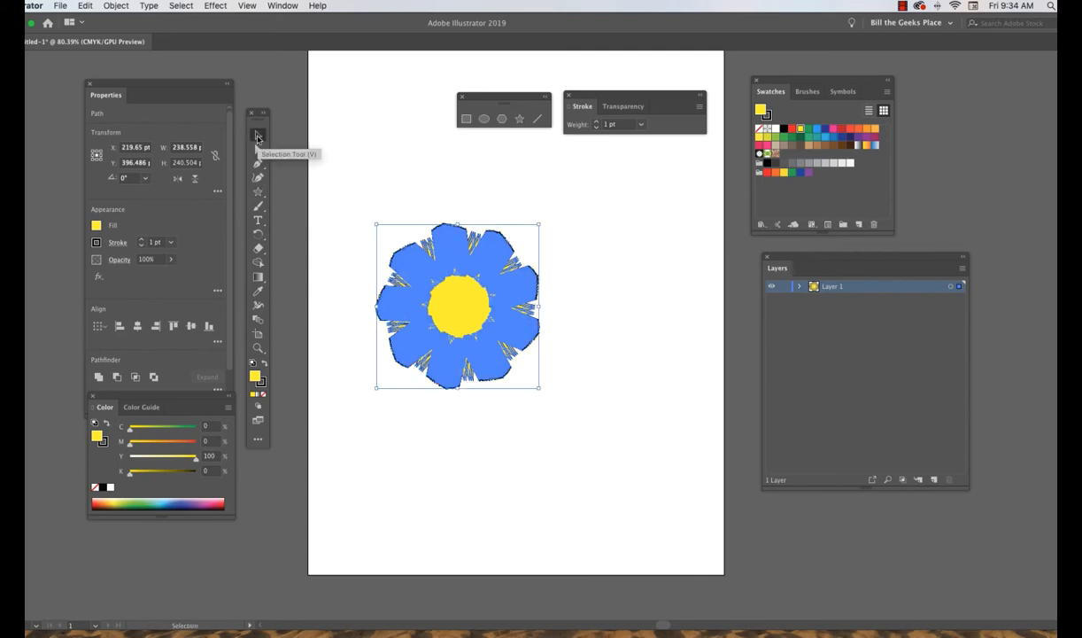
pyautogui.click(601, 280)
# Move four individual stars off the burst: two to the artboard's right side, one below the burst and one to the upper left
pyautogui.moveTo(462, 311); pyautogui.dragTo(431, 251)
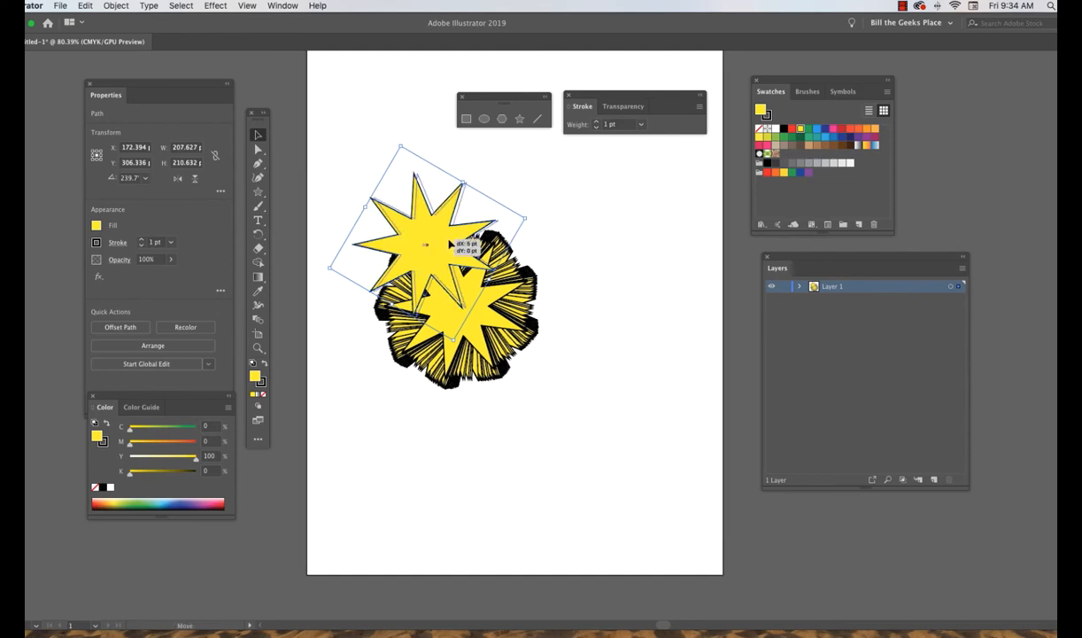
pyautogui.moveTo(433, 247); pyautogui.dragTo(638, 254)
pyautogui.moveTo(459, 306); pyautogui.dragTo(645, 415)
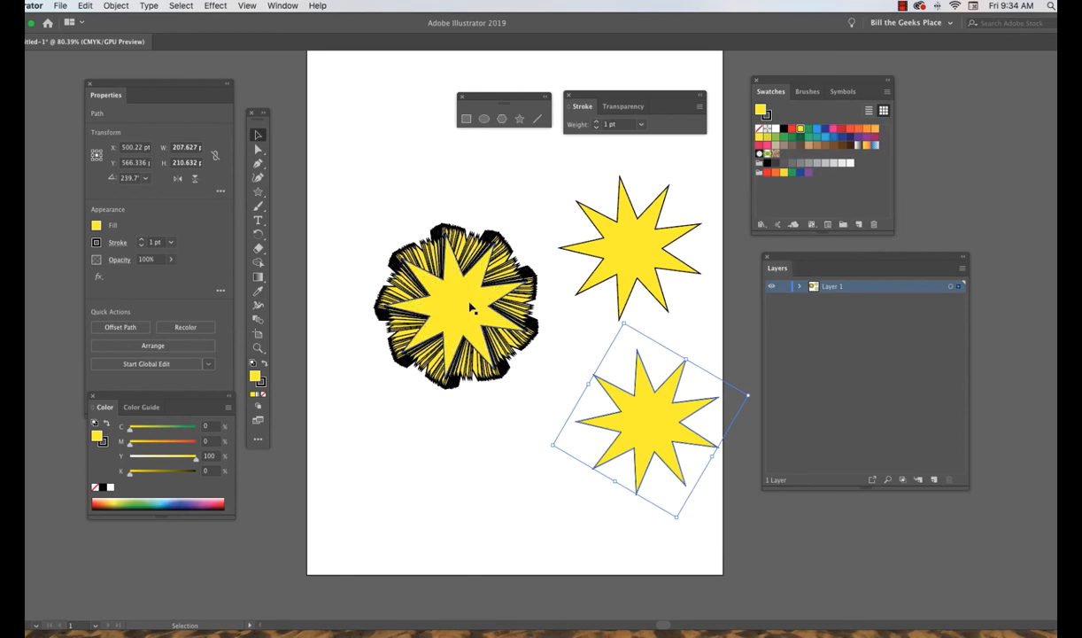
pyautogui.moveTo(463, 314); pyautogui.dragTo(379, 181)
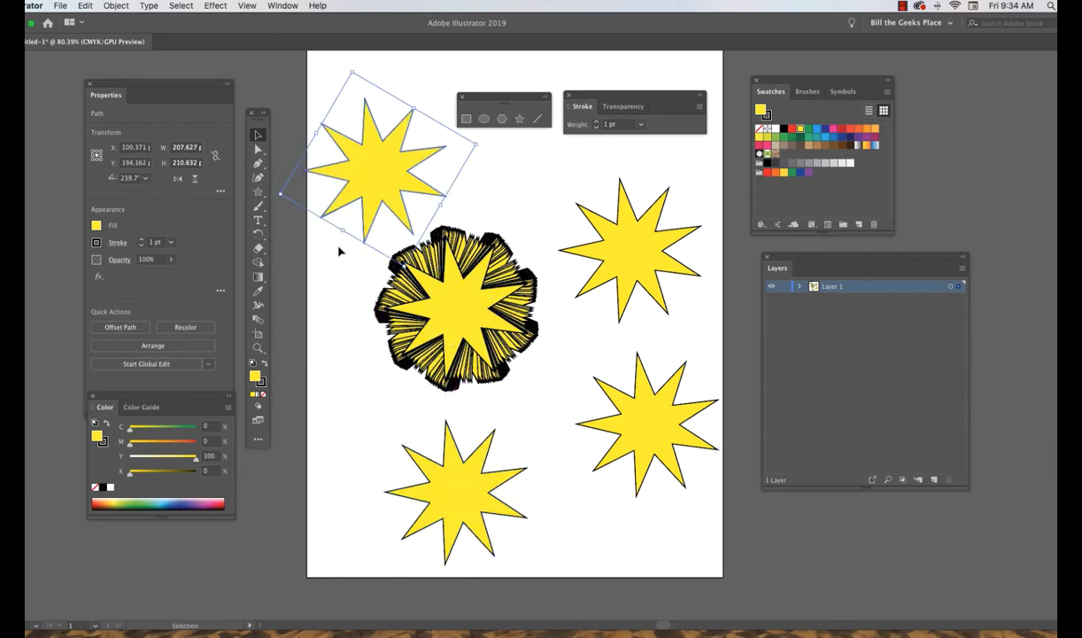
# Delete the star burst and all the separated stars from the artboard
pyautogui.moveTo(339, 246); pyautogui.dragTo(669, 476)
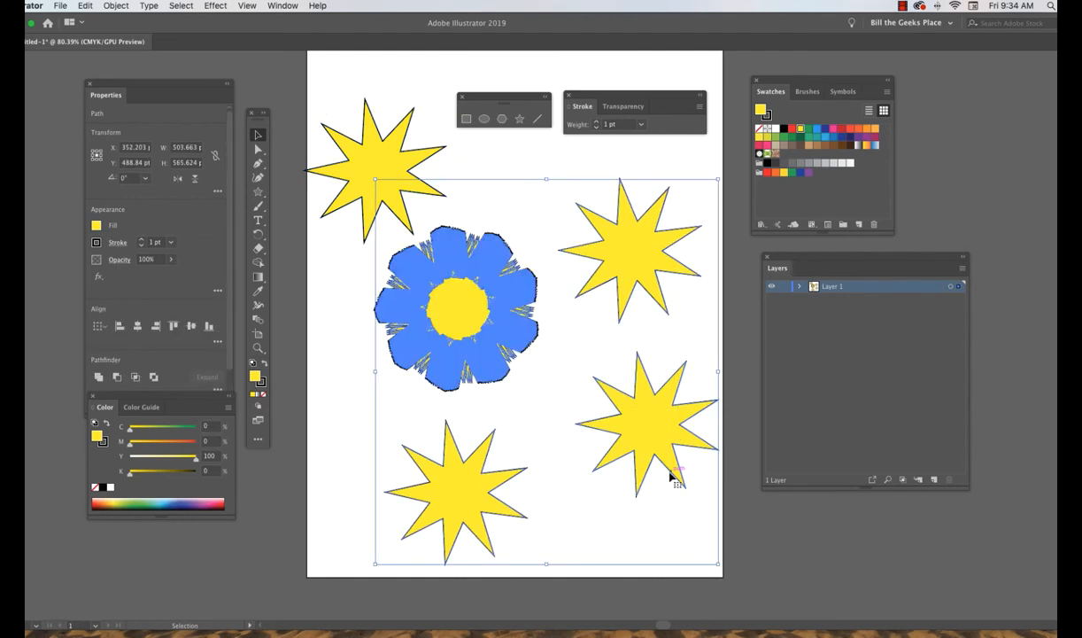
pyautogui.press('Delete')
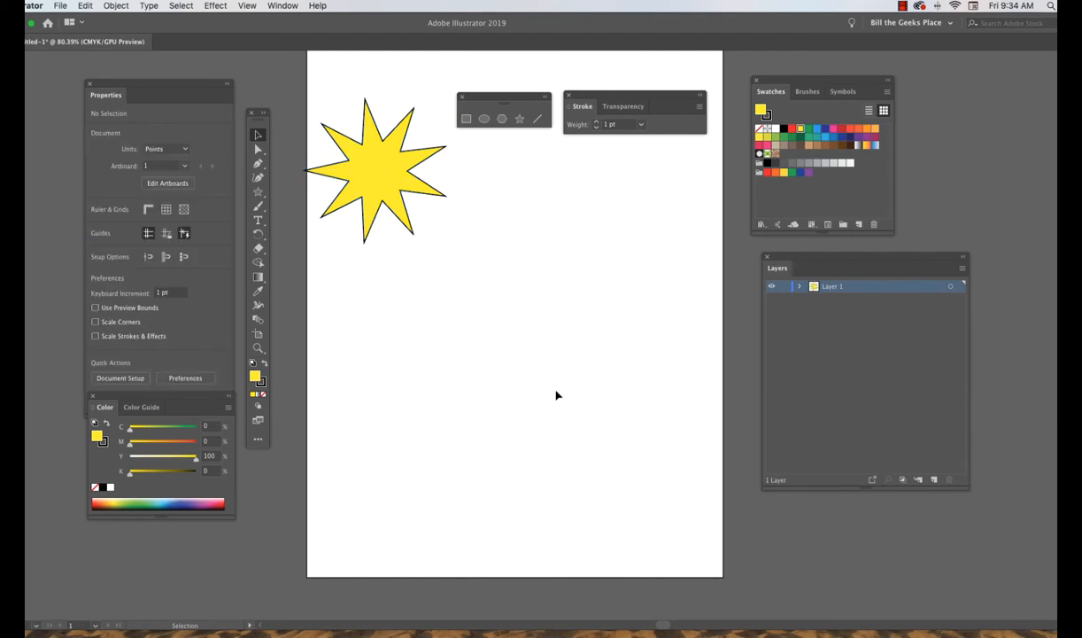
pyautogui.click(375, 177)
pyautogui.press('Delete')
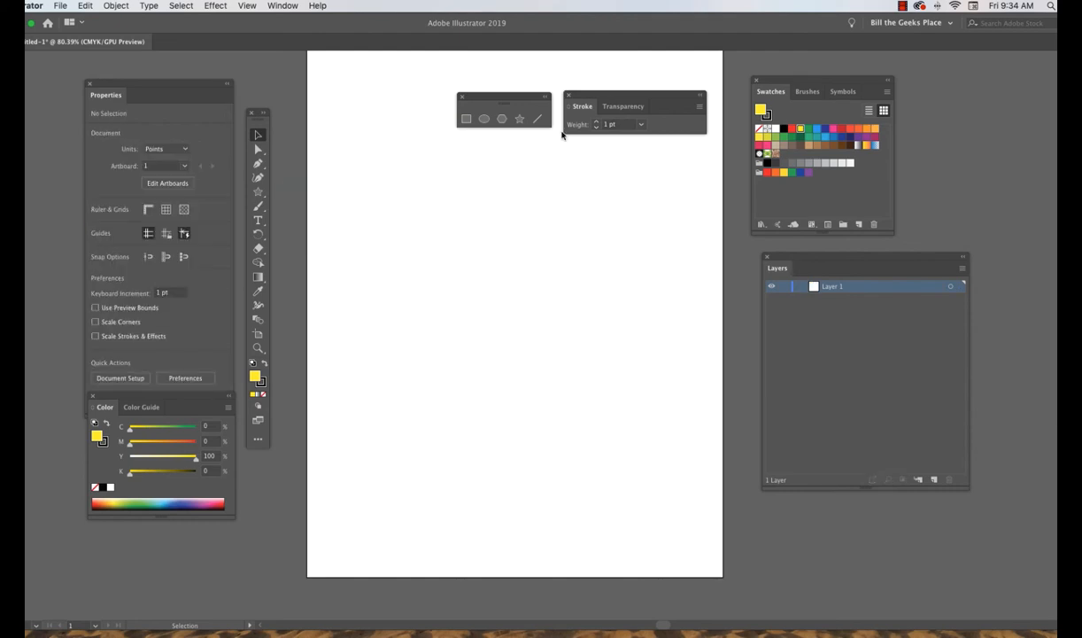
# Draw a diagonal line about 485 pt long, sloping down to the right across the middle of the artboard
pyautogui.click(538, 120)
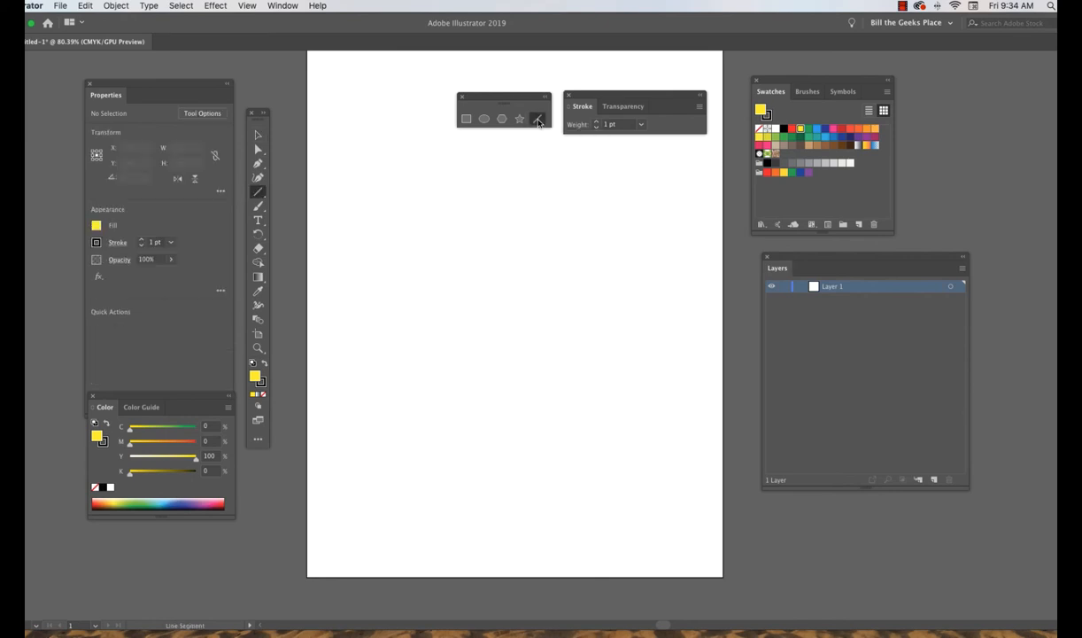
pyautogui.hscroll(1, 394, 284)
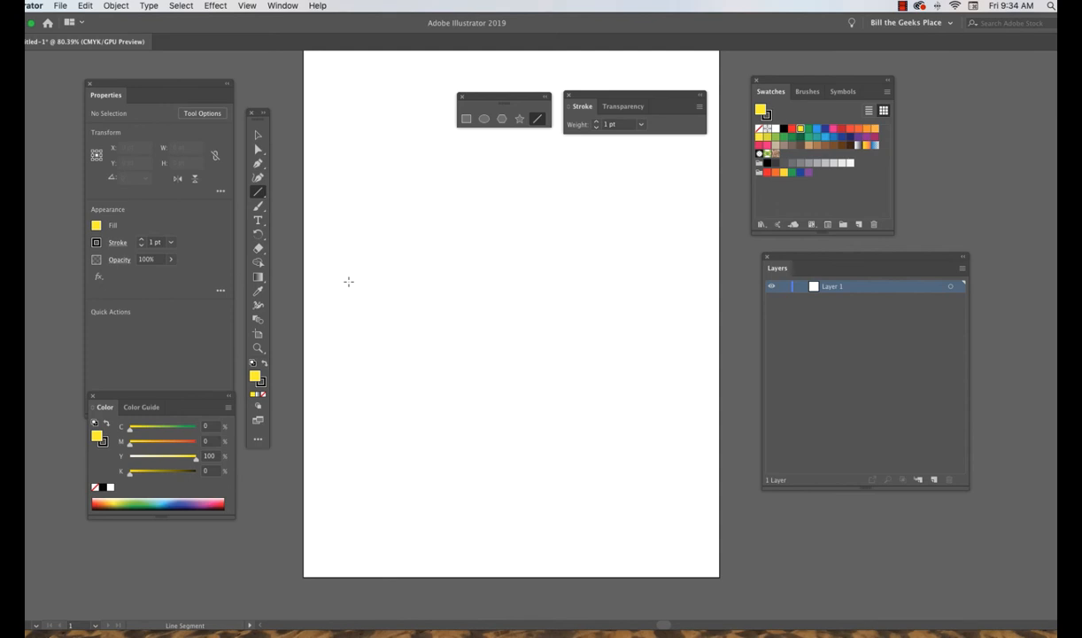
pyautogui.moveTo(348, 282); pyautogui.dragTo(628, 457)
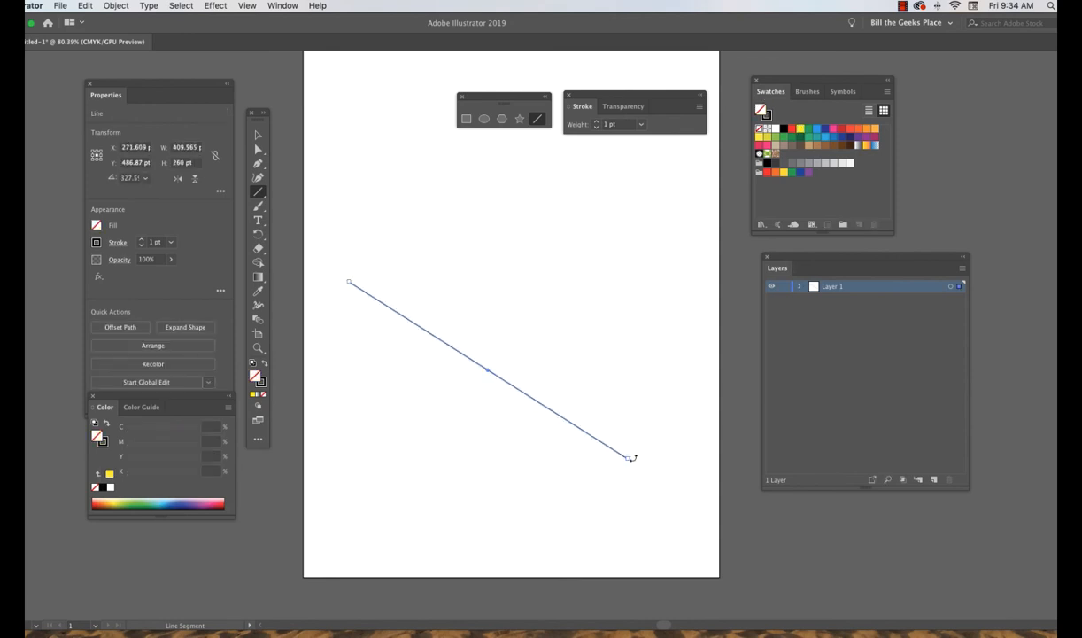
# Create a line segment exactly 400 pt long at a 45° angle above the diagonal line
pyautogui.click(386, 241)
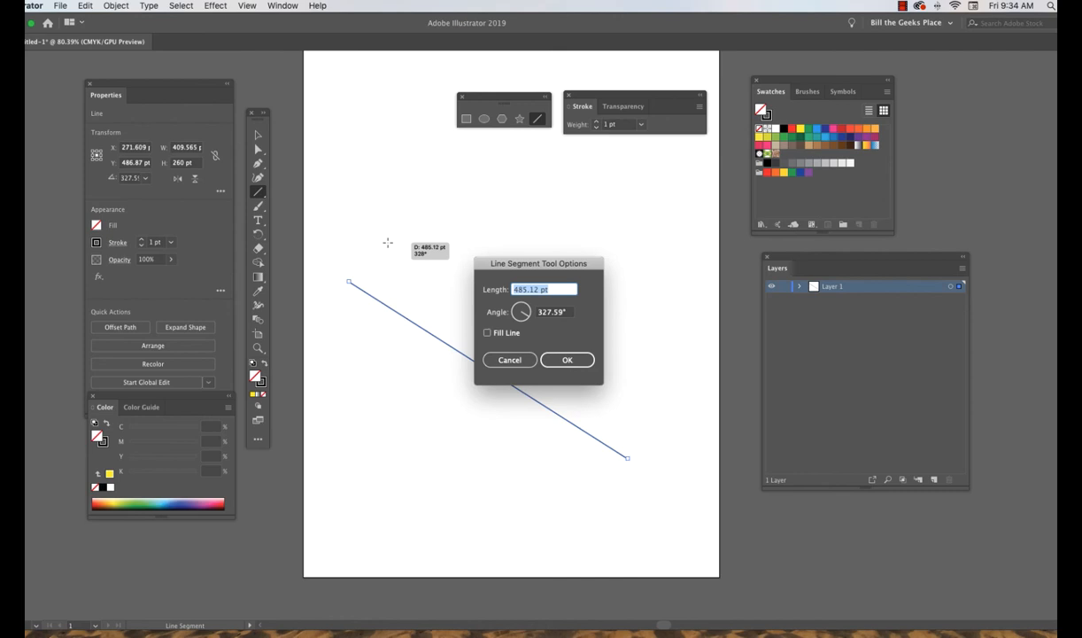
pyautogui.write('400')
pyautogui.press('Tab')
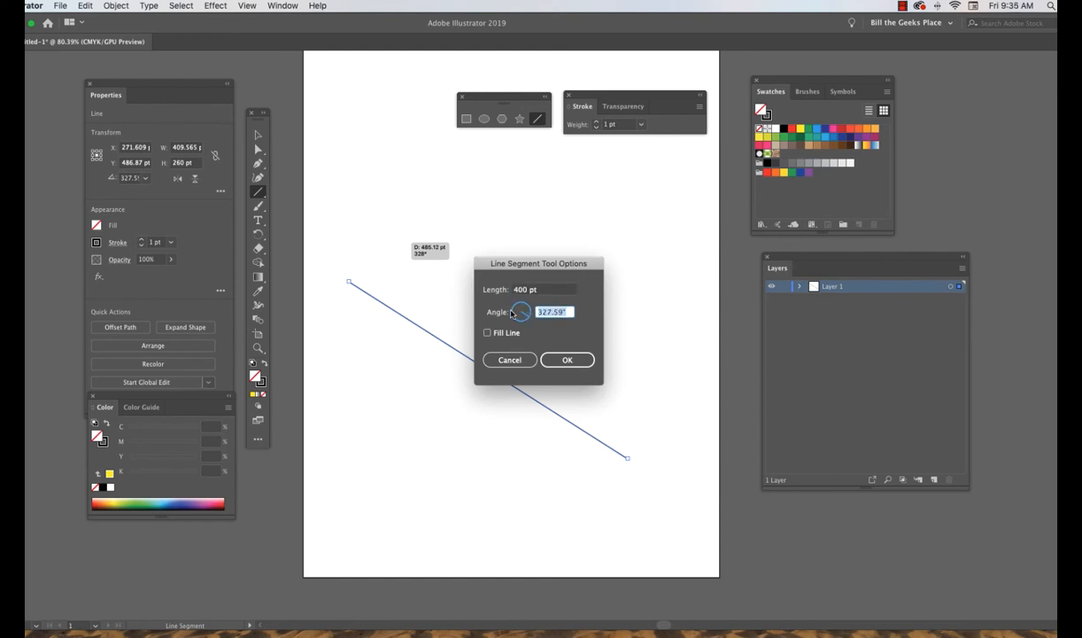
pyautogui.write('45')
pyautogui.click(564, 359)
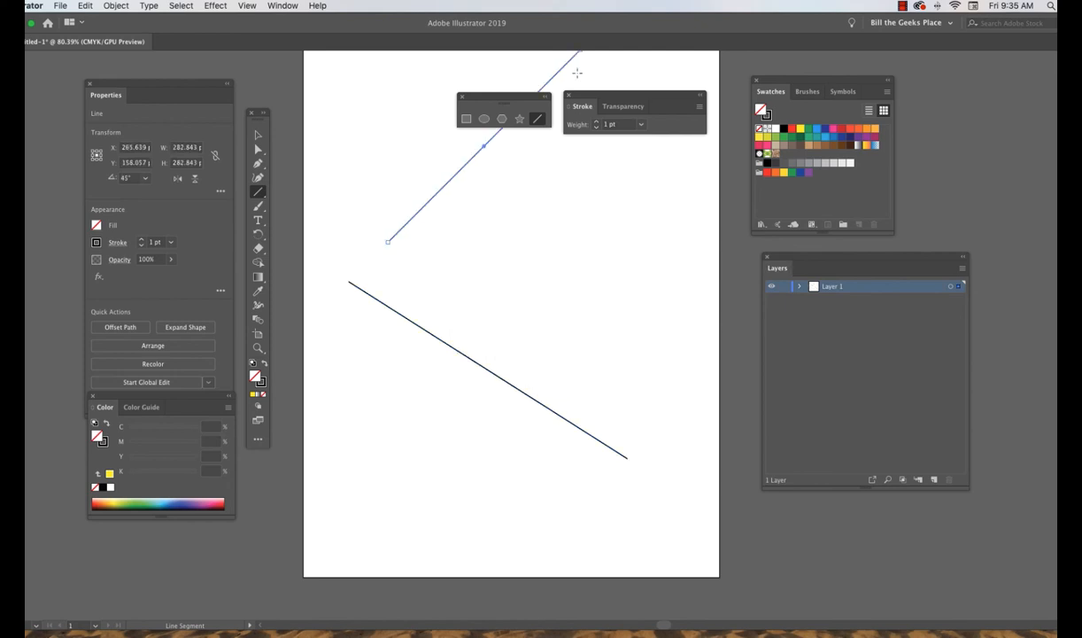
# Draw a horizontal line about 414 pt long near the bottom, a vertical line about 310 pt long, and a steep slanted line beside it
pyautogui.scroll(-1, 451, 265)
pyautogui.hscroll(-1, 450, 265)
pyautogui.hscroll(-1, 451, 265)
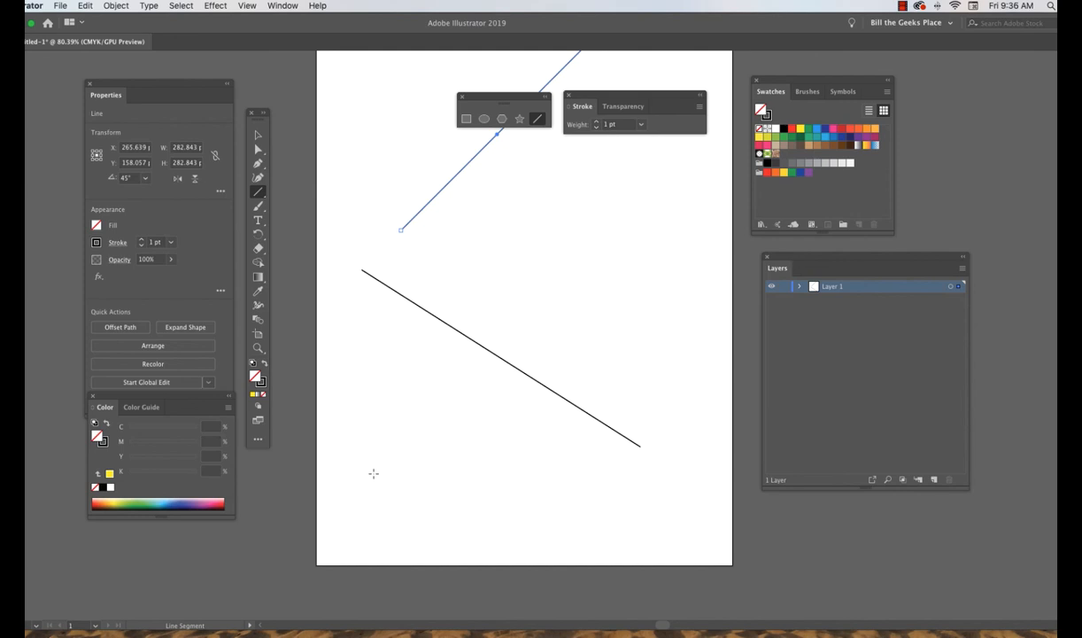
pyautogui.moveTo(374, 474); pyautogui.dragTo(655, 481)
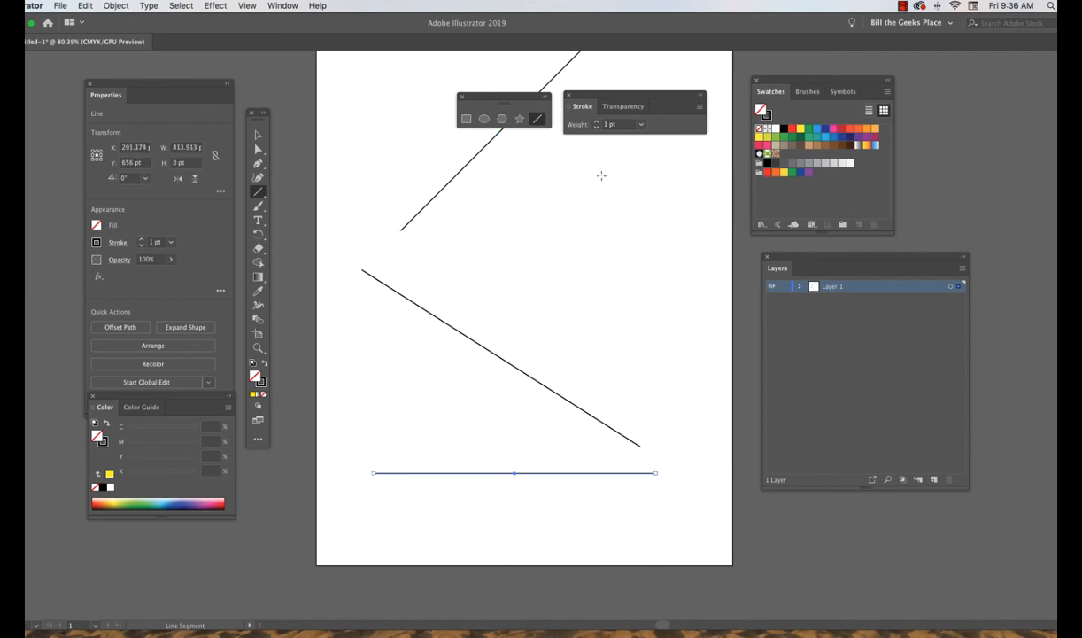
pyautogui.moveTo(575, 172); pyautogui.dragTo(576, 382)
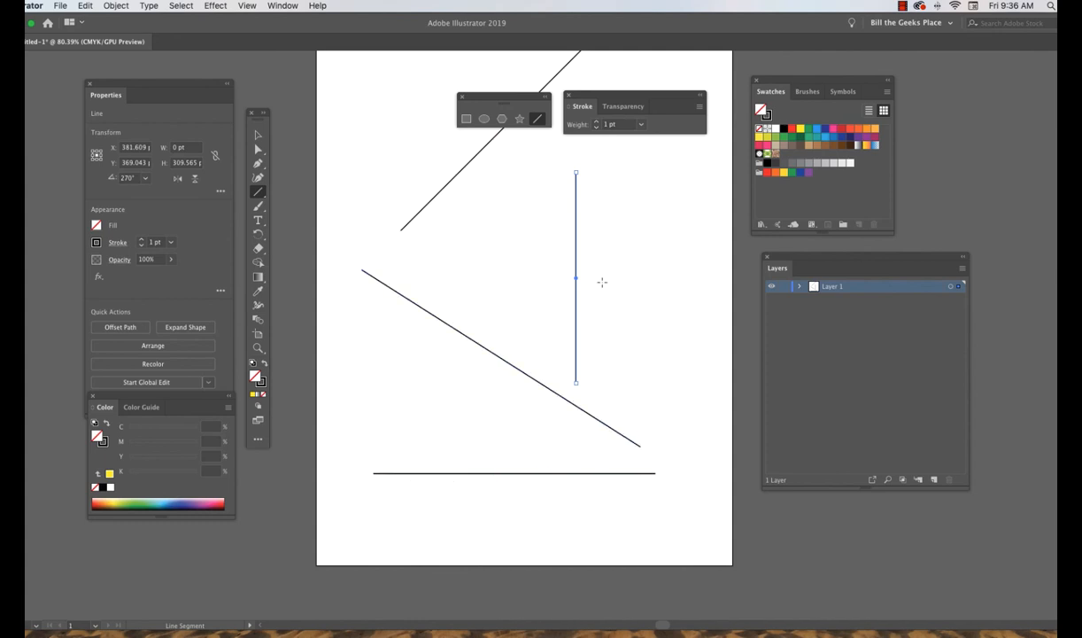
pyautogui.moveTo(606, 284); pyautogui.dragTo(685, 421)
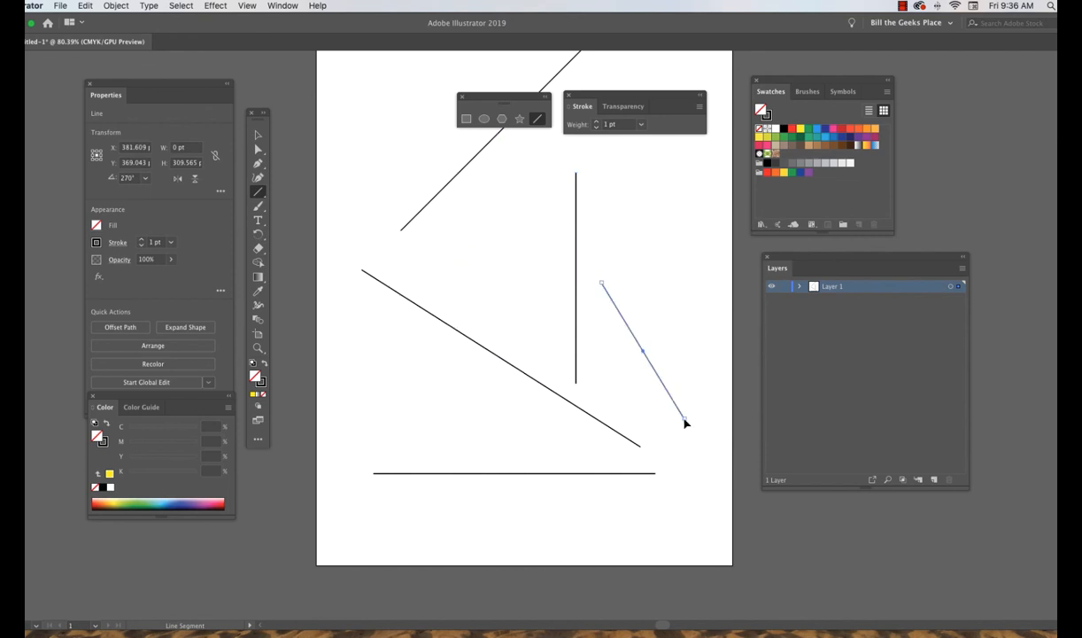
# Undo all five drawn lines to clear the artboard
pyautogui.press('super+z')
pyautogui.press('super+z')
pyautogui.press('super+z')
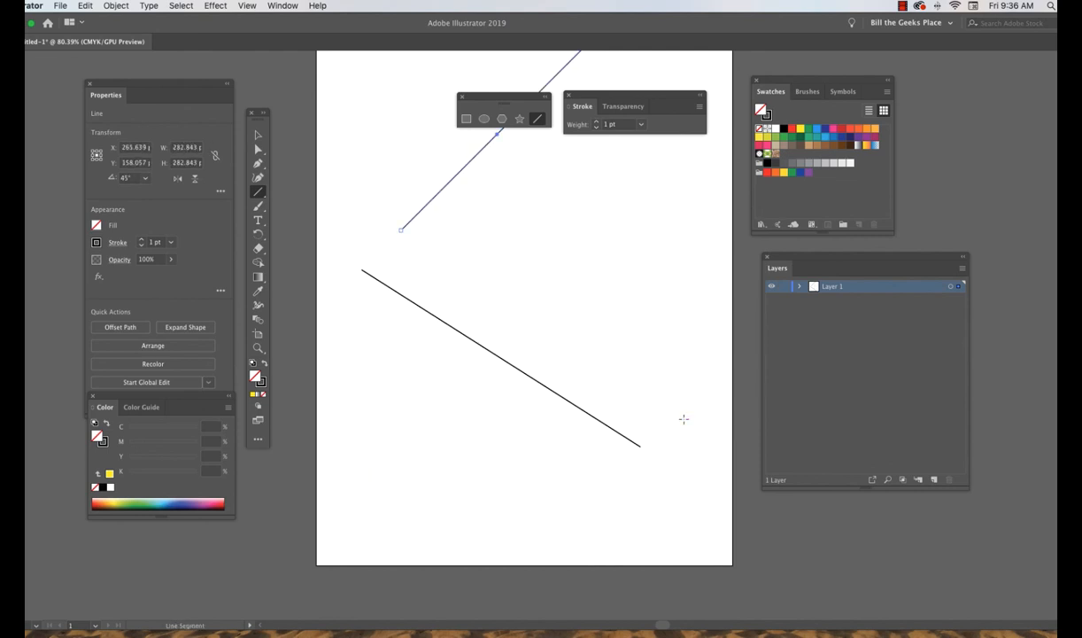
pyautogui.press('super+z')
pyautogui.press('super+z')
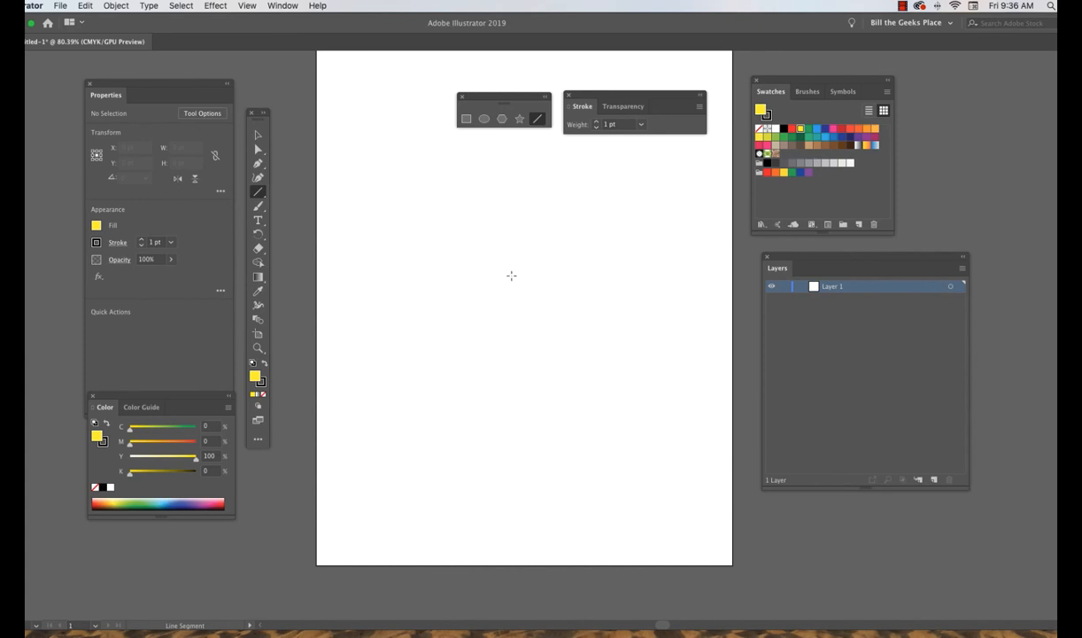
# Sweep out a radial burst of lines from one centre point, about 462 by 434 pt overall, and deselect it
pyautogui.moveTo(511, 276)
pyautogui.mouseDown()
pyautogui.moveTo(548, 349)
pyautogui.moveTo(598, 365)
pyautogui.moveTo(607, 387)
pyautogui.moveTo(598, 412)
pyautogui.moveTo(479, 472)
pyautogui.moveTo(402, 451)
pyautogui.moveTo(366, 384)
pyautogui.moveTo(360, 293)
pyautogui.moveTo(391, 196)
pyautogui.moveTo(495, 179)
pyautogui.moveTo(590, 219)
pyautogui.moveTo(671, 398)
pyautogui.mouseUp()
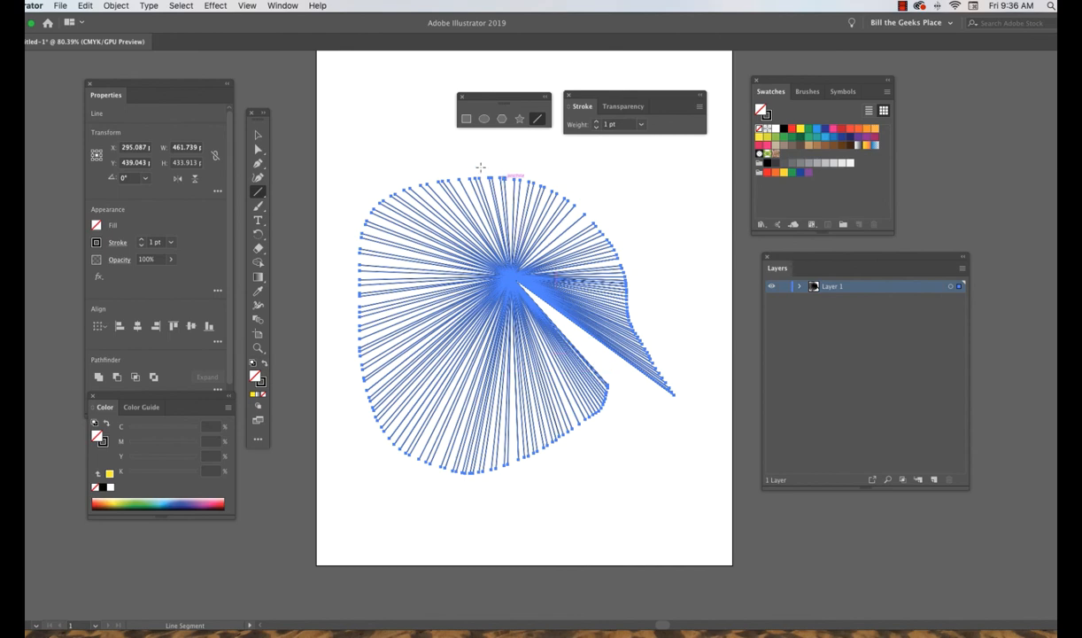
pyautogui.click(257, 135)
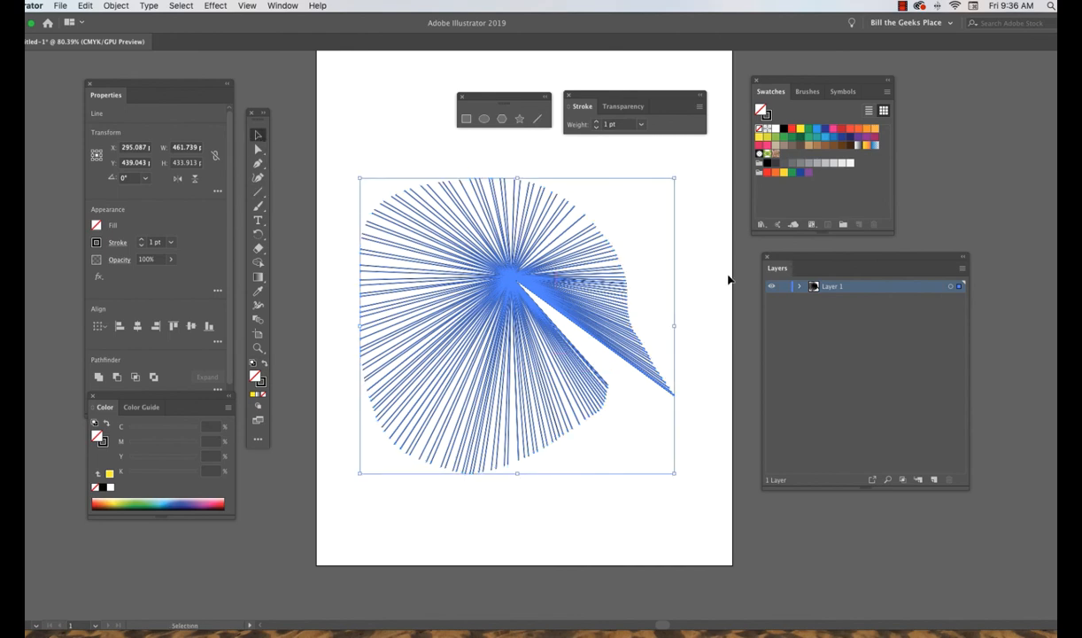
pyautogui.click(699, 280)
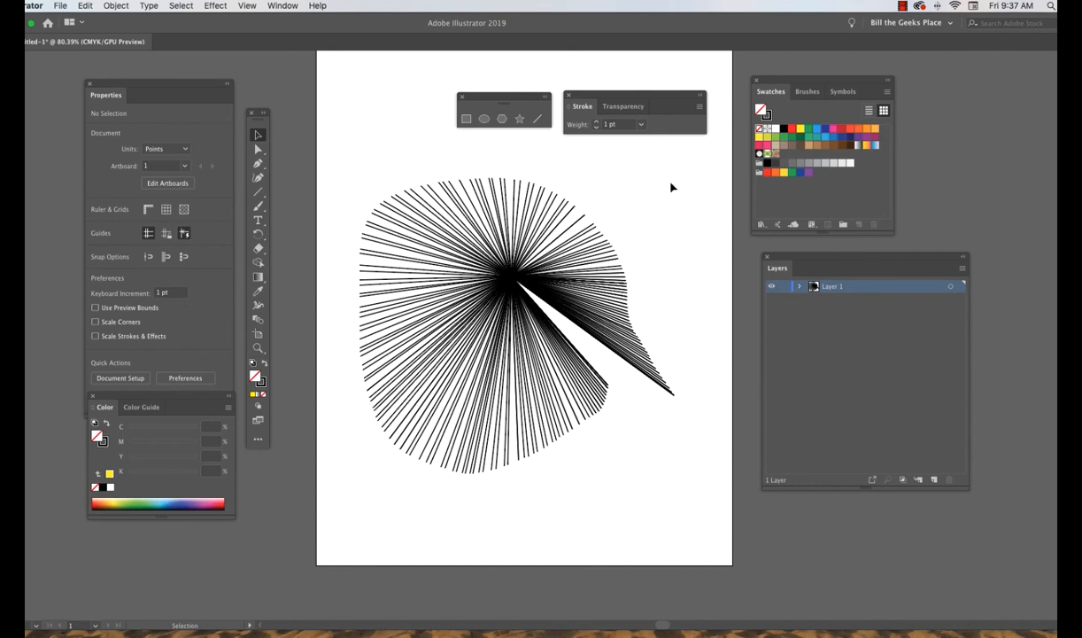
# Move one line of the burst outward to the upper right and another out beyond the burst's lower right edge
pyautogui.click(572, 229)
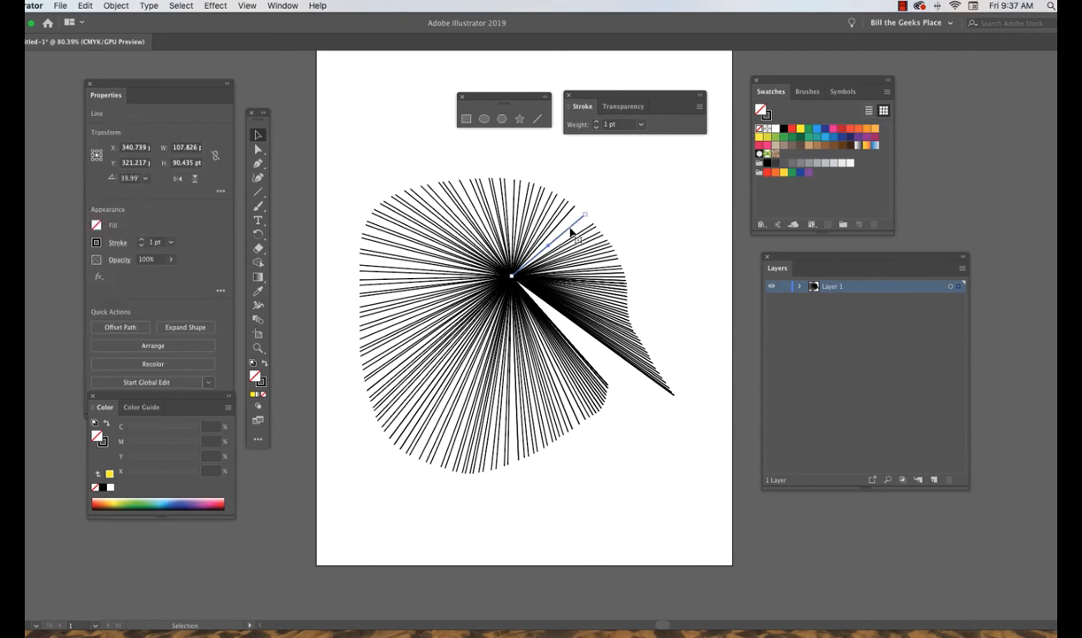
pyautogui.moveTo(572, 231); pyautogui.dragTo(618, 192)
pyautogui.click(621, 224)
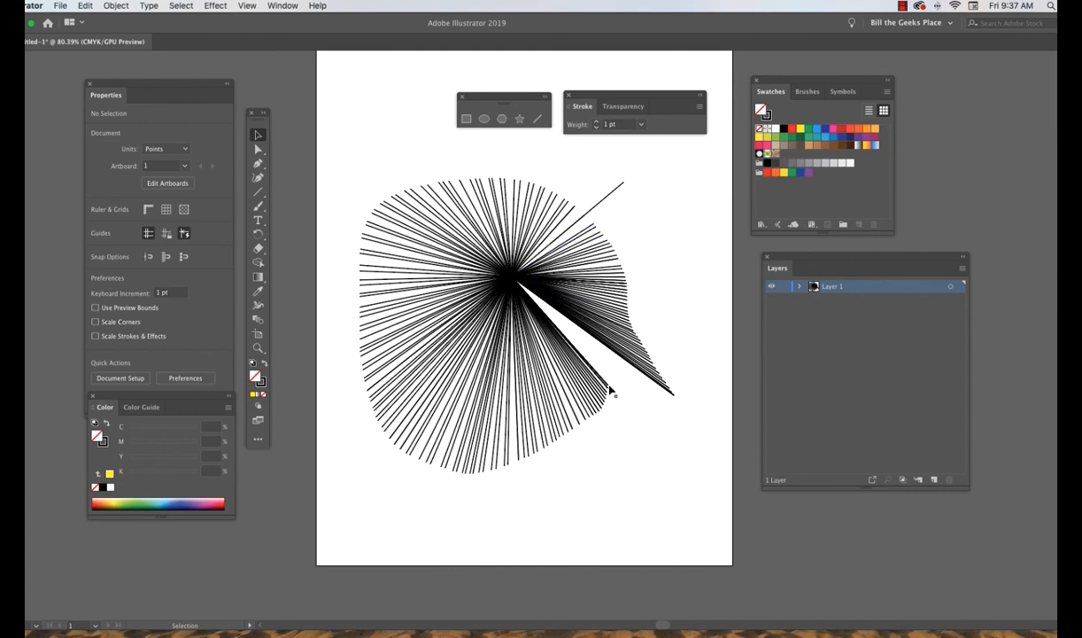
pyautogui.click(579, 424)
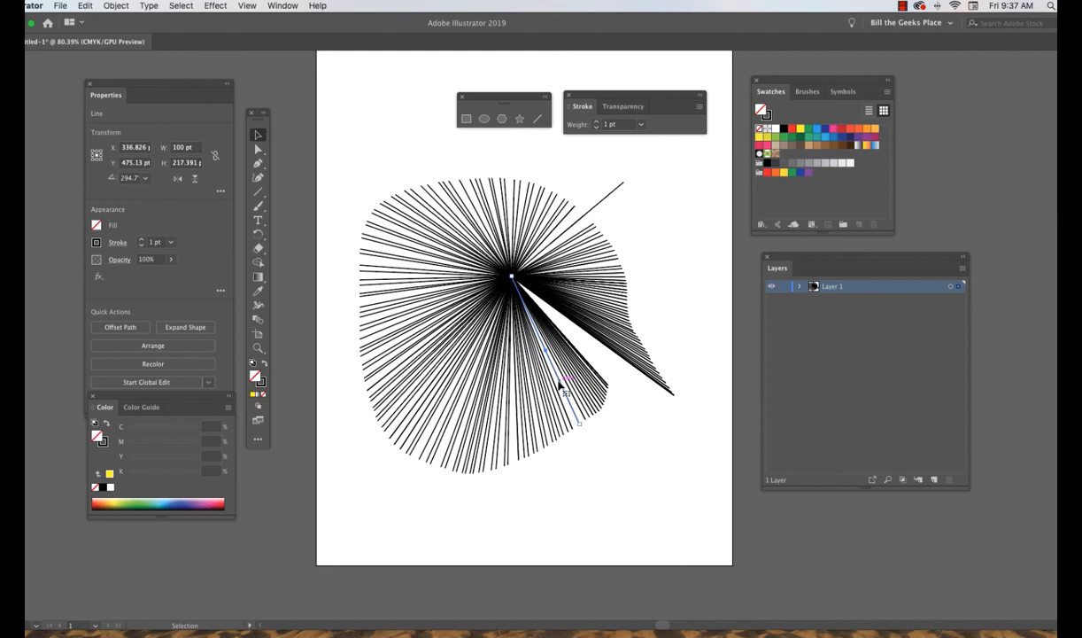
pyautogui.moveTo(559, 383); pyautogui.dragTo(646, 548)
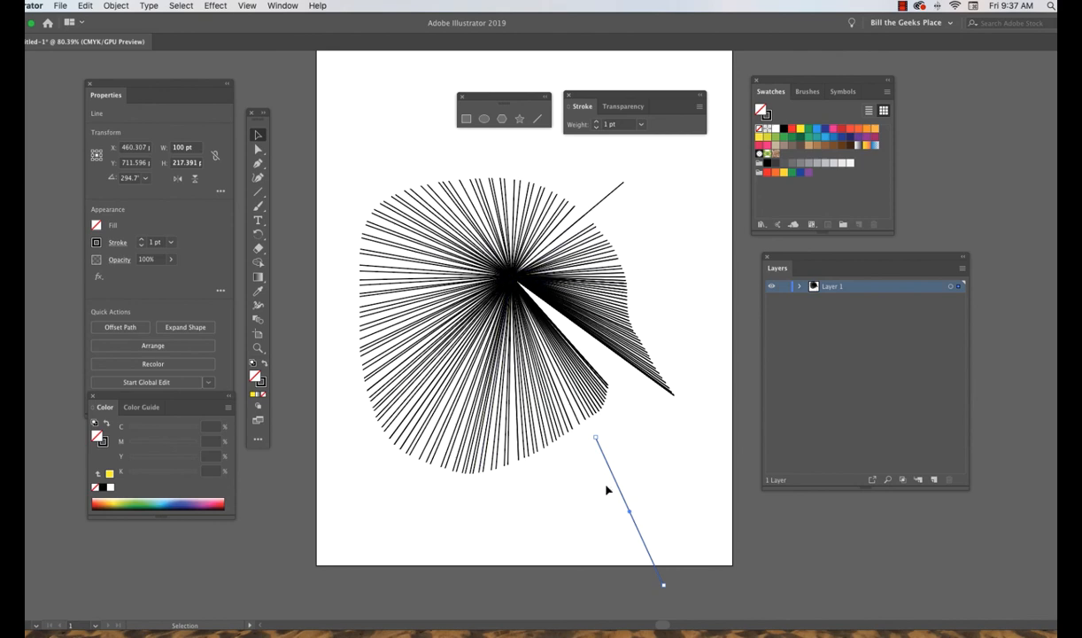
# Group all the lines, including the two moved ones, and shift the group slightly down and to the right
pyautogui.moveTo(358, 179); pyautogui.dragTo(676, 474)
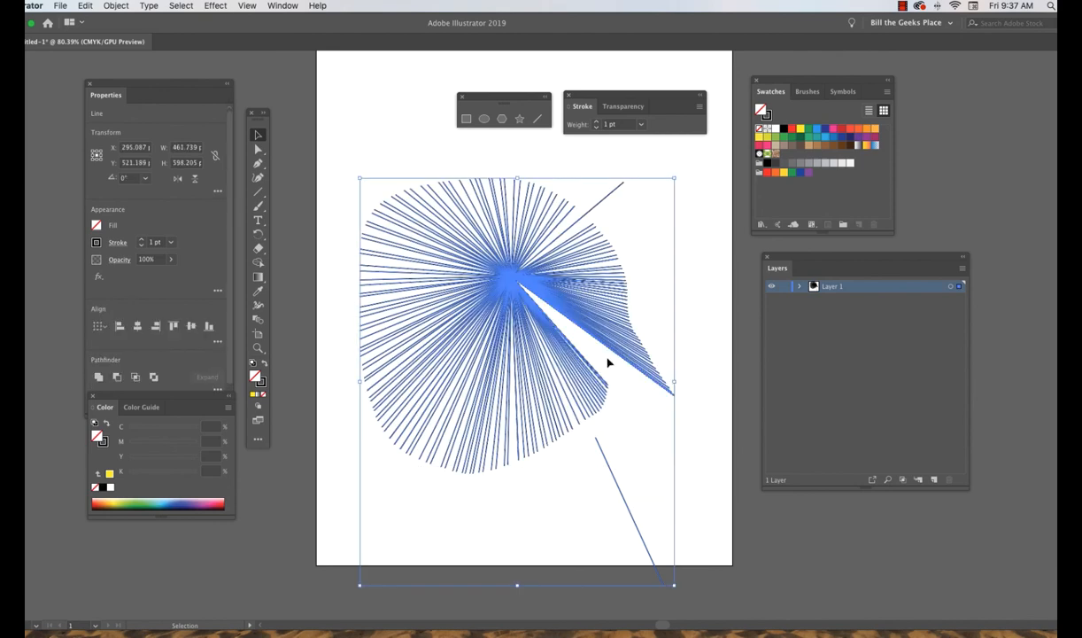
pyautogui.click(116, 6)
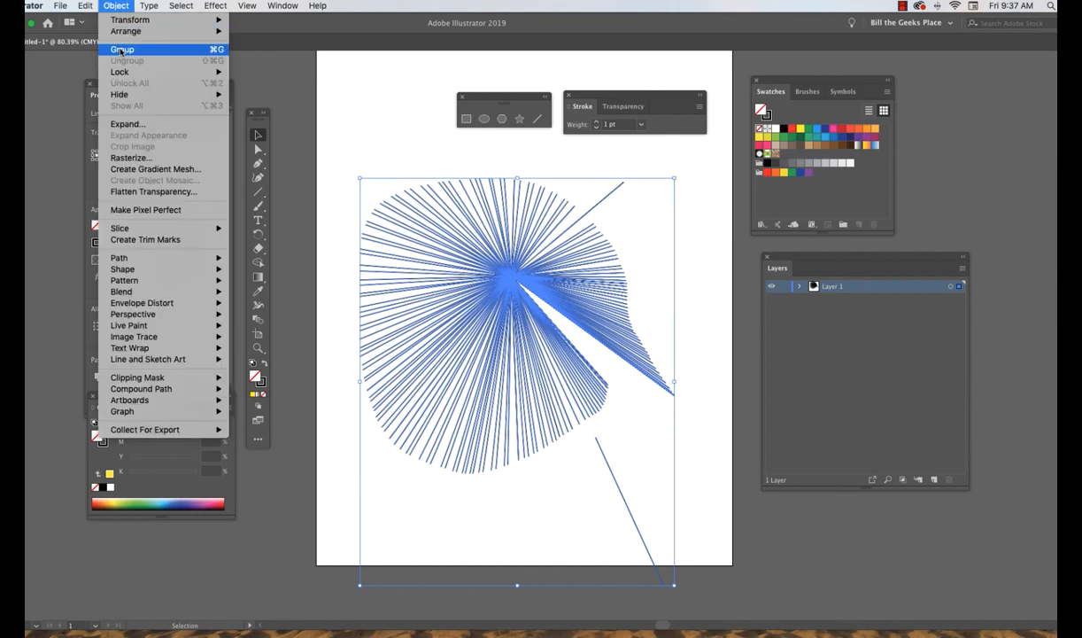
pyautogui.click(121, 50)
pyautogui.click(350, 121)
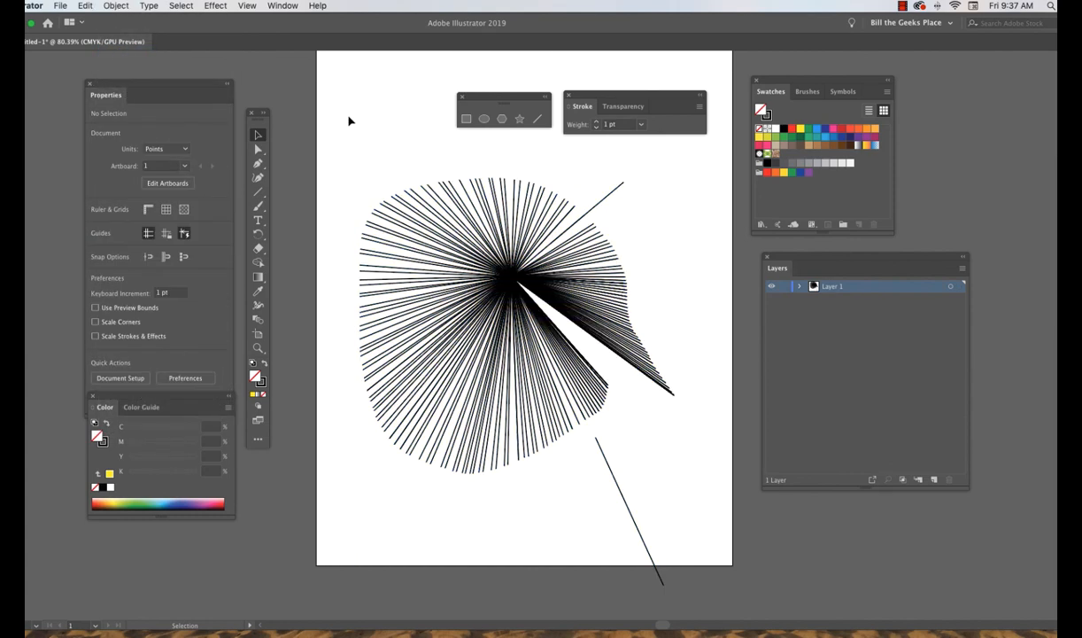
pyautogui.click(510, 282)
pyautogui.moveTo(509, 282)
pyautogui.mouseDown()
pyautogui.moveTo(592, 382)
pyautogui.moveTo(520, 297)
pyautogui.mouseUp()
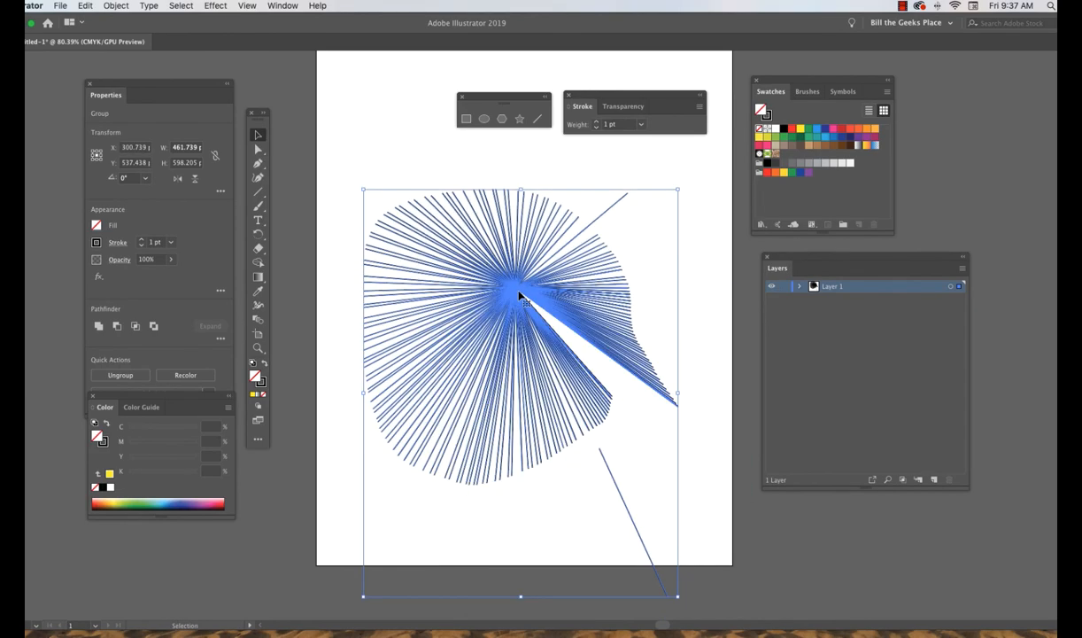